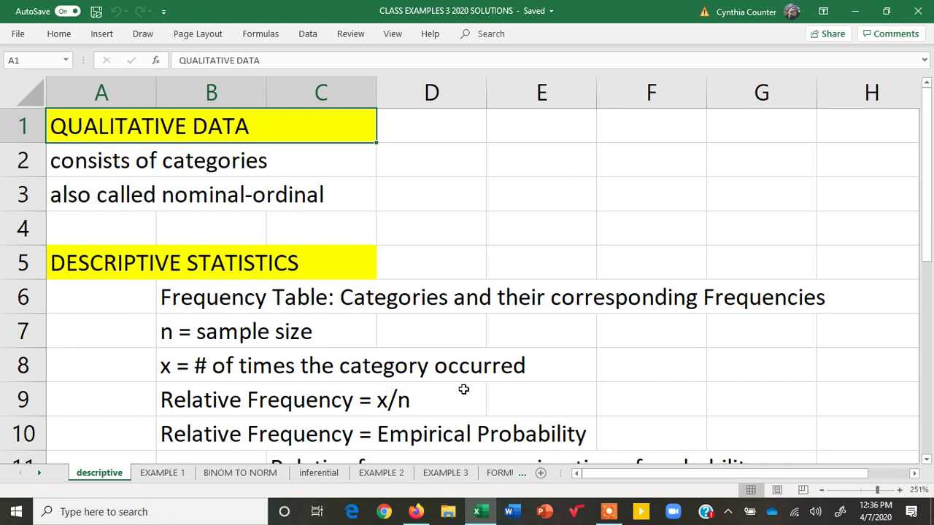
- Type NON-NUMERICAL into D2 beside the categories note, then highlight the nominal-ordinal line
{"action": "left_click", "coordinate": [261, 160]}
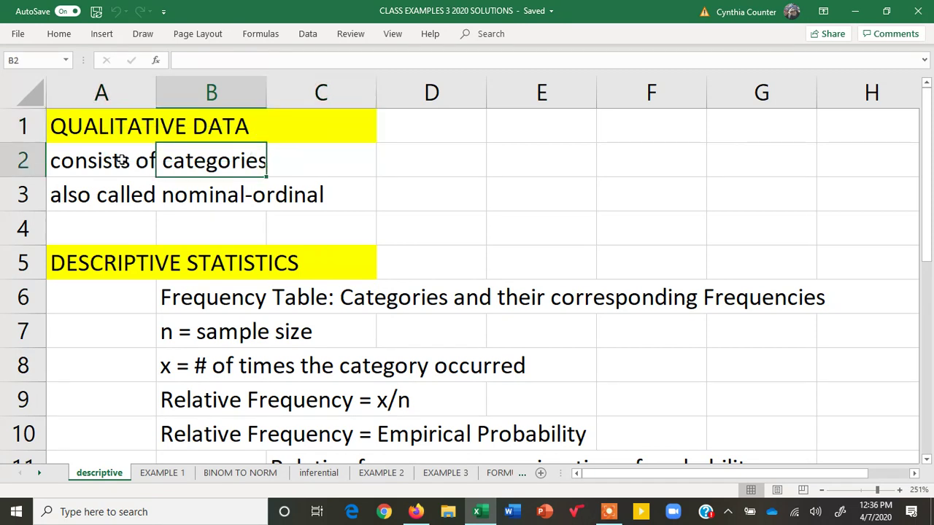
{"action": "left_click_drag", "start_coordinate": [80, 160], "coordinate": [254, 159]}
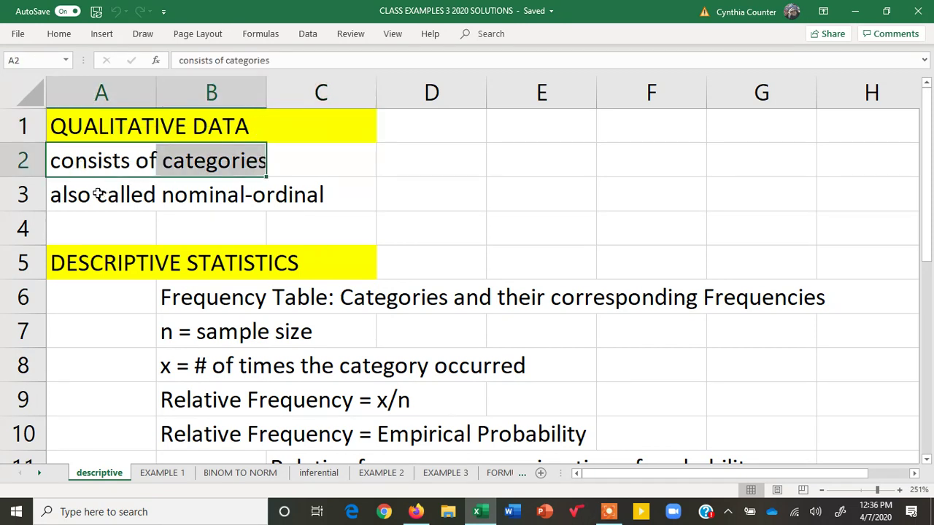
{"action": "left_click", "coordinate": [411, 159]}
{"action": "type", "text": "N"}
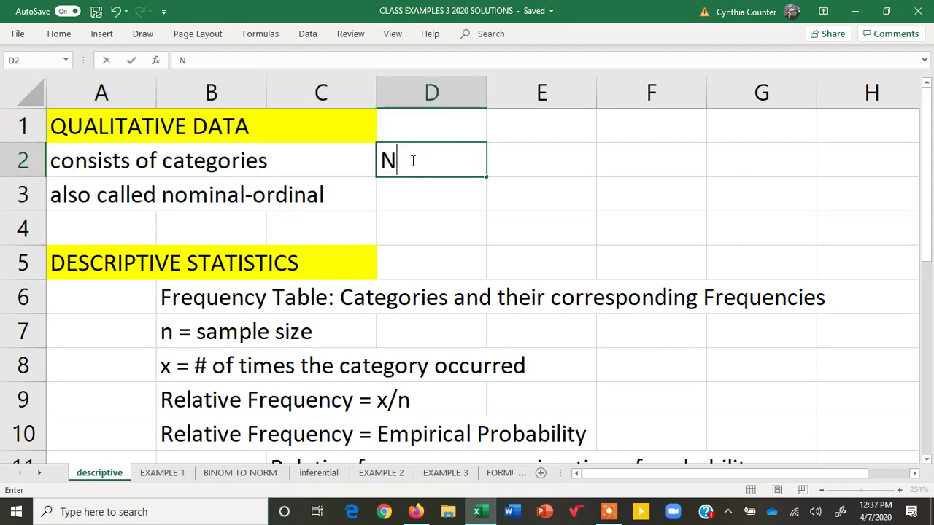
{"action": "type", "text": "ON-NUMERICAL"}
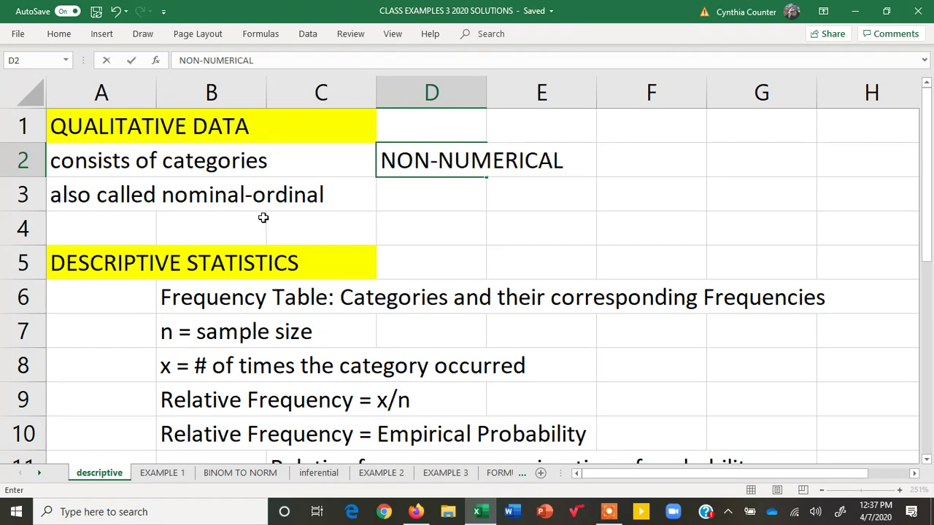
{"action": "left_click_drag", "start_coordinate": [66, 195], "coordinate": [326, 192]}
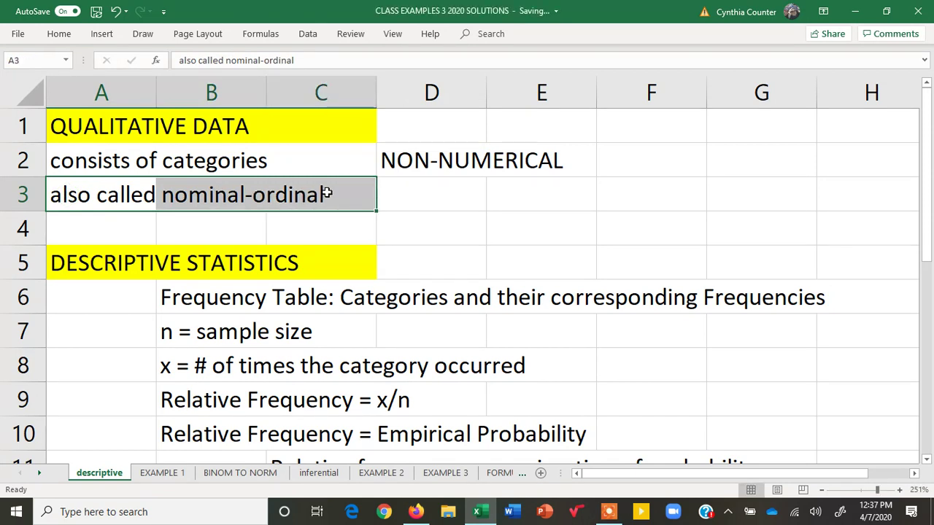
{"action": "left_click", "coordinate": [219, 194]}
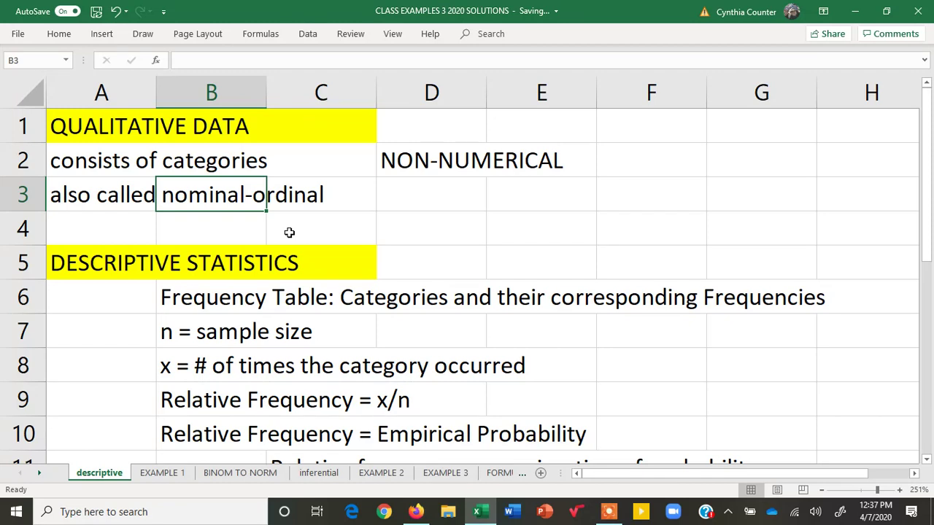
{"action": "left_click_drag", "start_coordinate": [252, 194], "coordinate": [332, 197]}
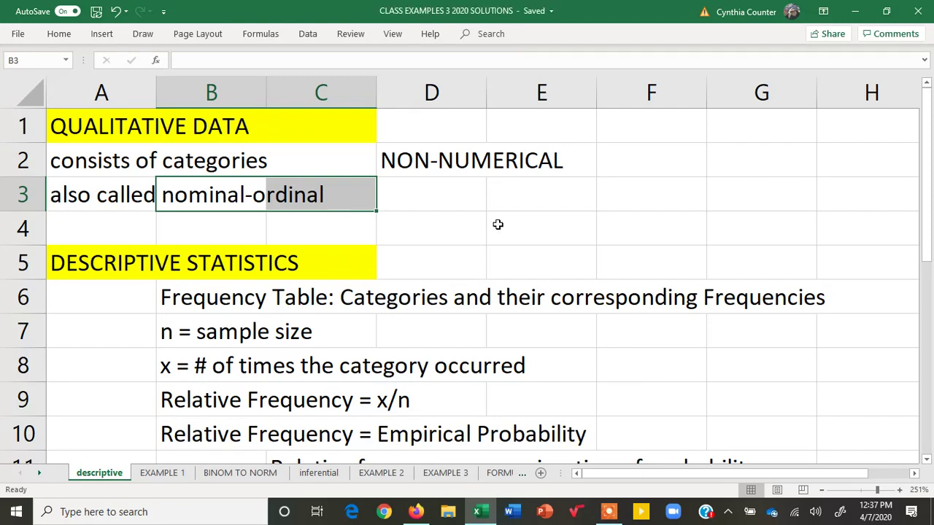
{"action": "left_click", "coordinate": [73, 264]}
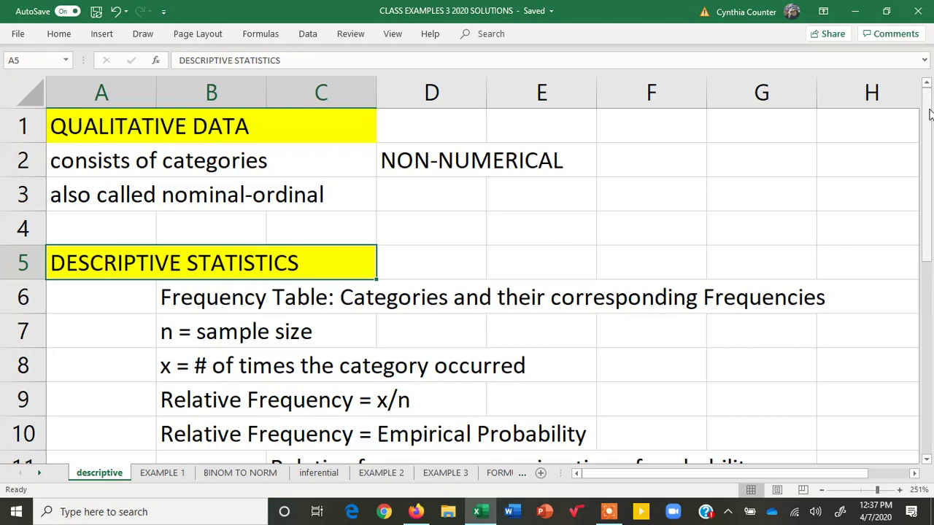
{"action": "mouse_move", "coordinate": [929, 116]}
{"action": "left_mouse_down"}
{"action": "mouse_move", "coordinate": [930, 277]}
{"action": "mouse_move", "coordinate": [923, 95]}
{"action": "mouse_move", "coordinate": [921, 102]}
{"action": "left_mouse_up"}
{"action": "left_click", "coordinate": [173, 298]}
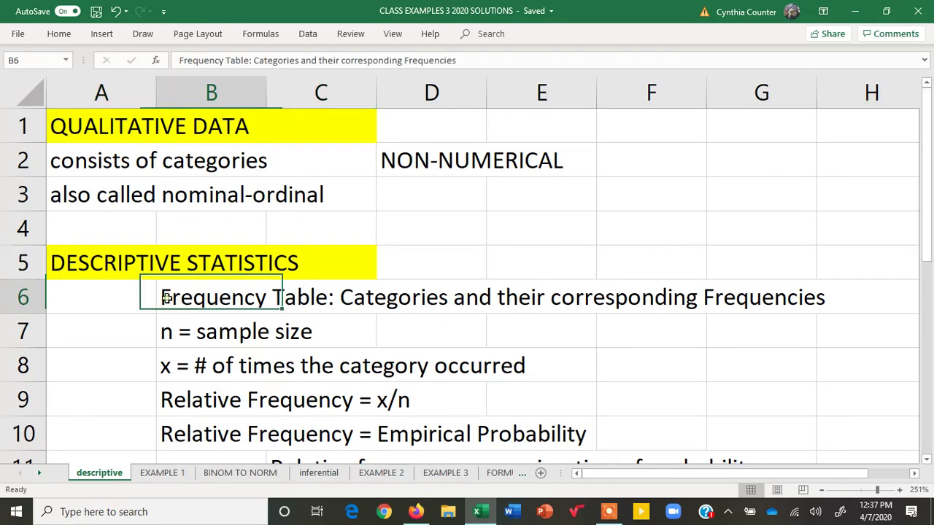
{"action": "left_click_drag", "start_coordinate": [174, 298], "coordinate": [840, 303]}
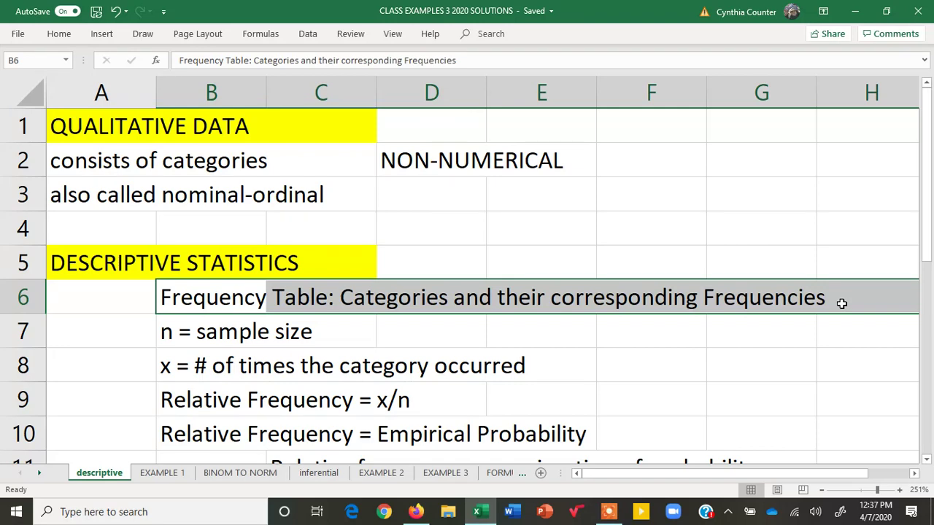
- Select the car-sales table A2:B7 on EXAMPLE 1, check the n = sample size note, and return
{"action": "left_click", "coordinate": [154, 473]}
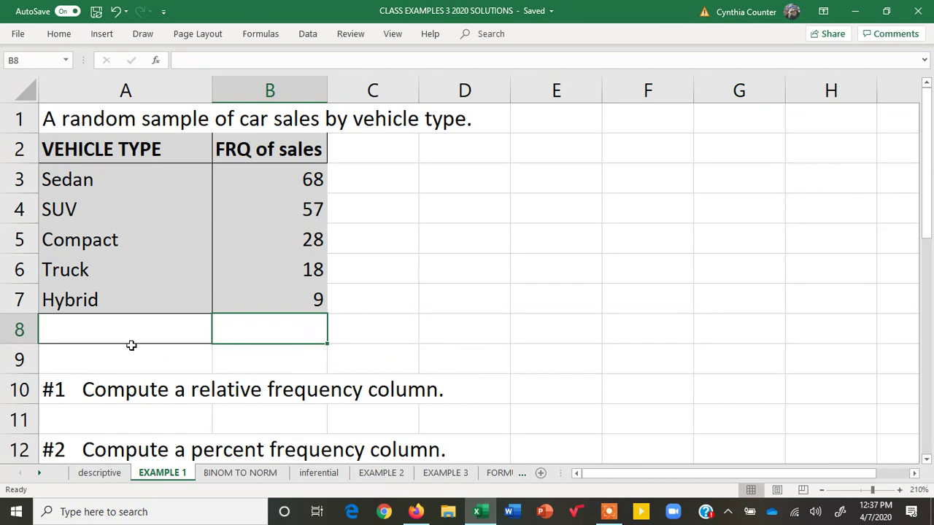
{"action": "left_click_drag", "start_coordinate": [48, 149], "coordinate": [270, 304]}
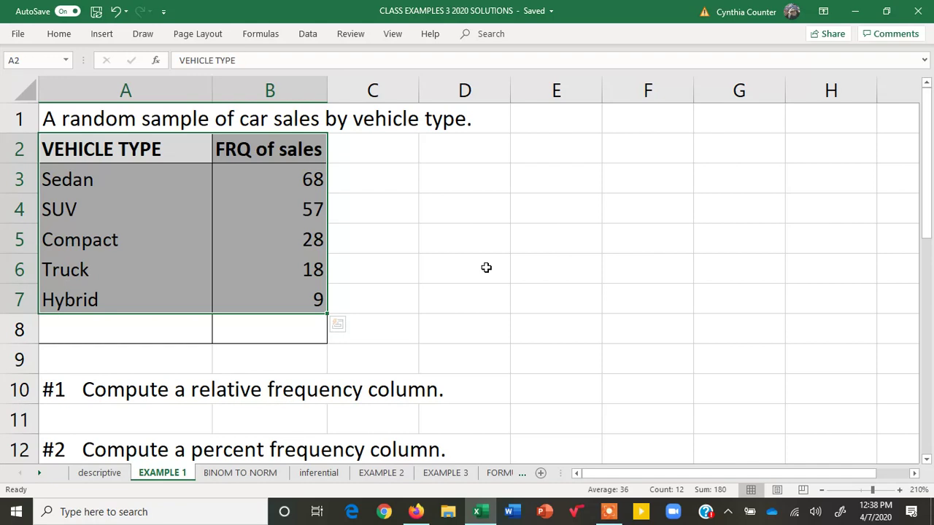
{"action": "left_click", "coordinate": [86, 473]}
{"action": "left_click_drag", "start_coordinate": [165, 332], "coordinate": [315, 327]}
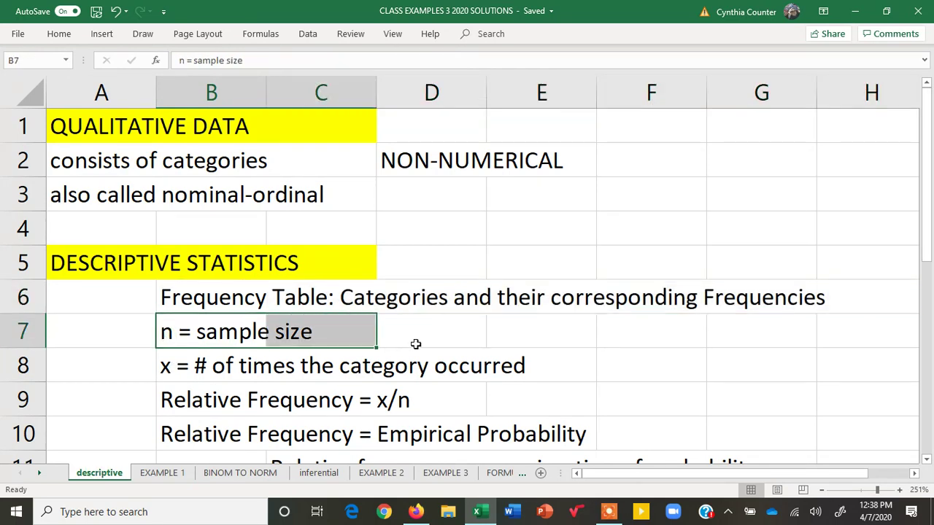
{"action": "left_click", "coordinate": [162, 474]}
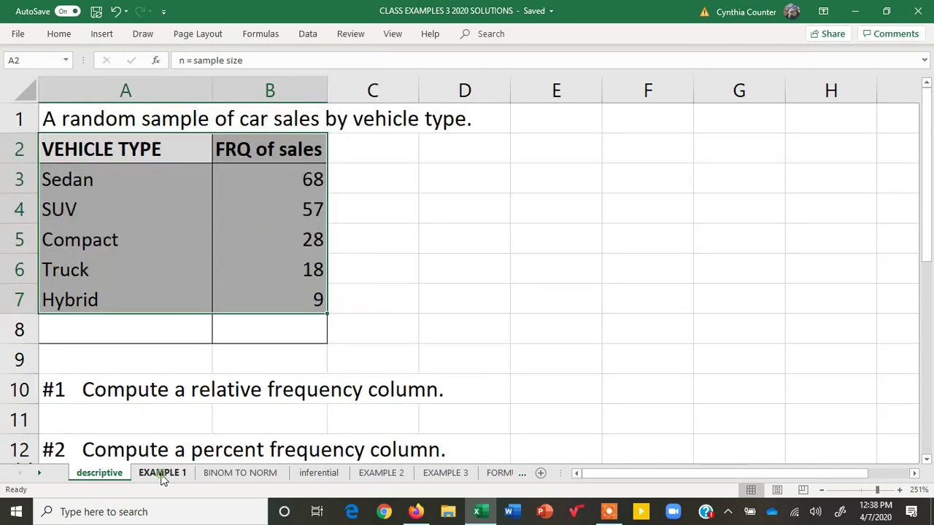
- Label A8 'TOTAL, n' and AutoSum B8 to 180, then review the definition of x
{"action": "left_click", "coordinate": [164, 324]}
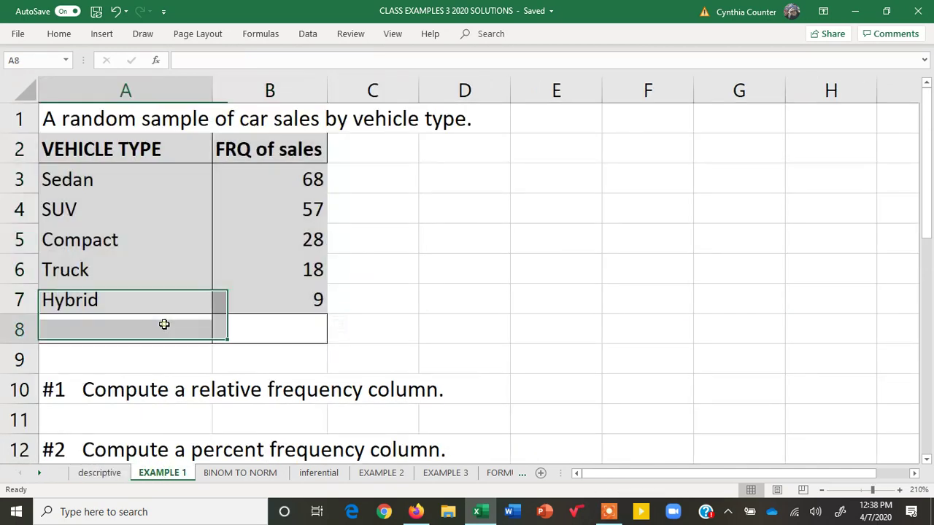
{"action": "type", "text": "TOTAL"}
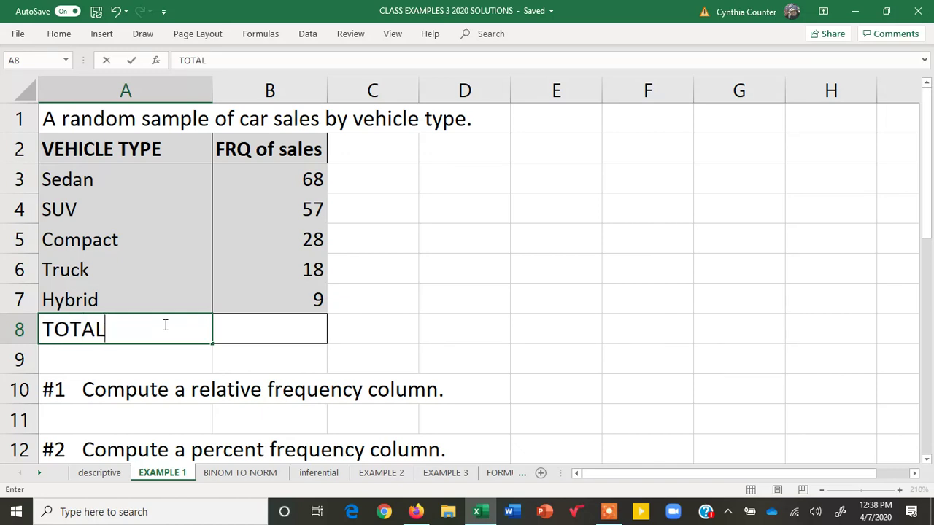
{"action": "type", "text": ", n"}
{"action": "left_click", "coordinate": [262, 326]}
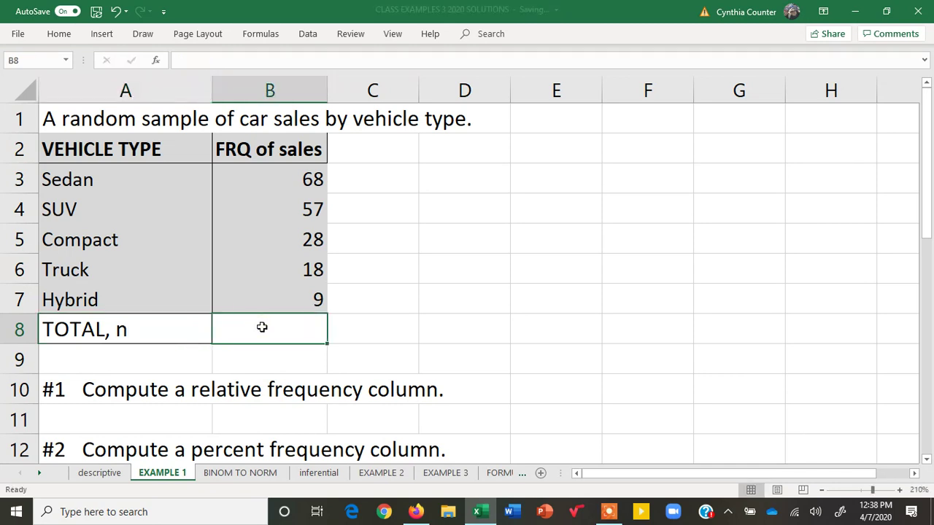
{"action": "left_click", "coordinate": [261, 35]}
{"action": "left_click", "coordinate": [64, 59]}
{"action": "key", "text": "Return"}
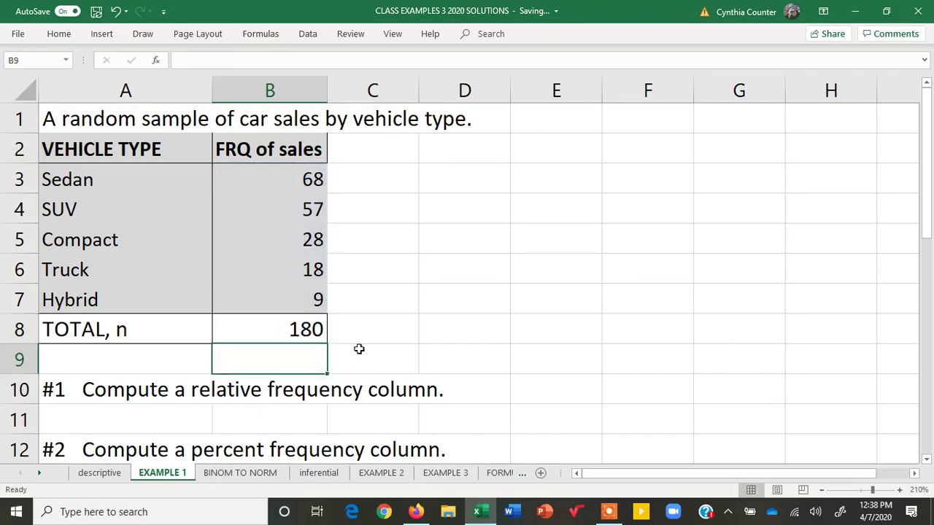
{"action": "left_click", "coordinate": [307, 330]}
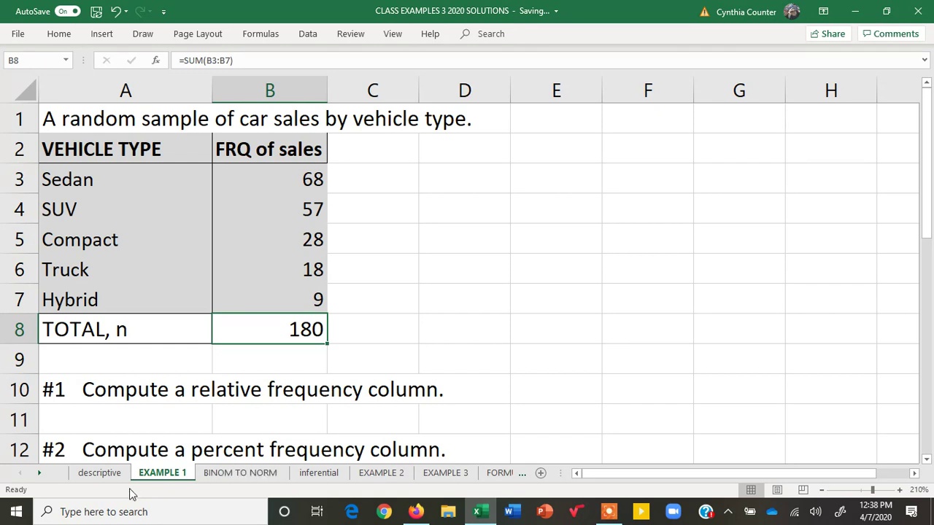
{"action": "left_click", "coordinate": [111, 475]}
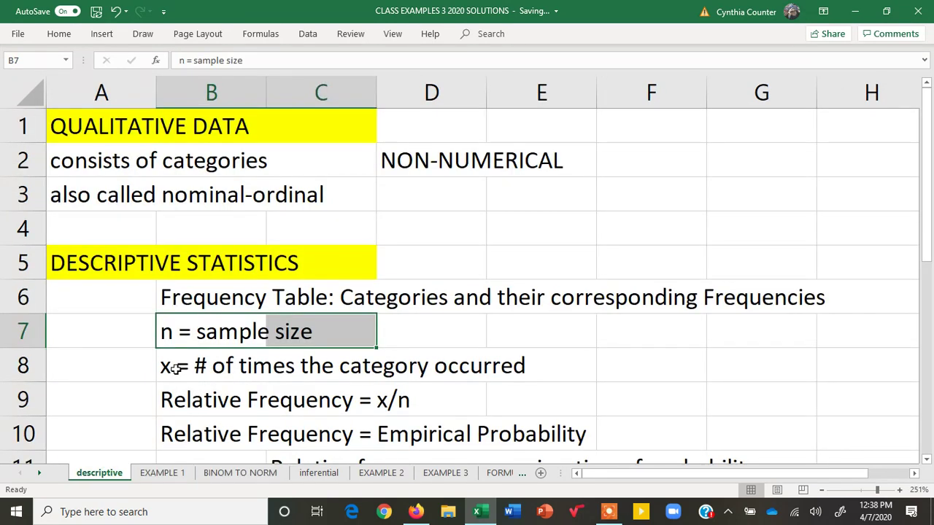
{"action": "left_click_drag", "start_coordinate": [167, 365], "coordinate": [525, 367]}
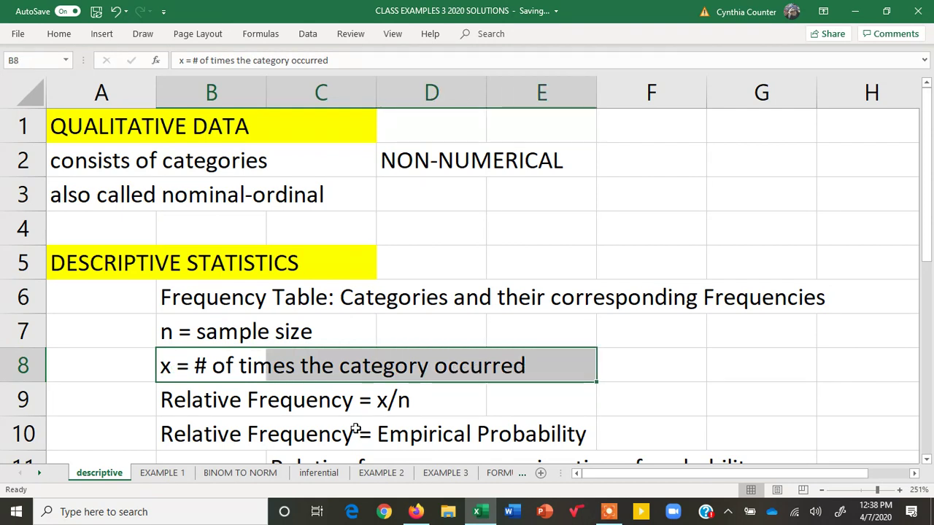
- Widen column B and change the B2 heading to 'FRQ of sales, x'
{"action": "left_click", "coordinate": [163, 472]}
{"action": "left_click", "coordinate": [234, 150]}
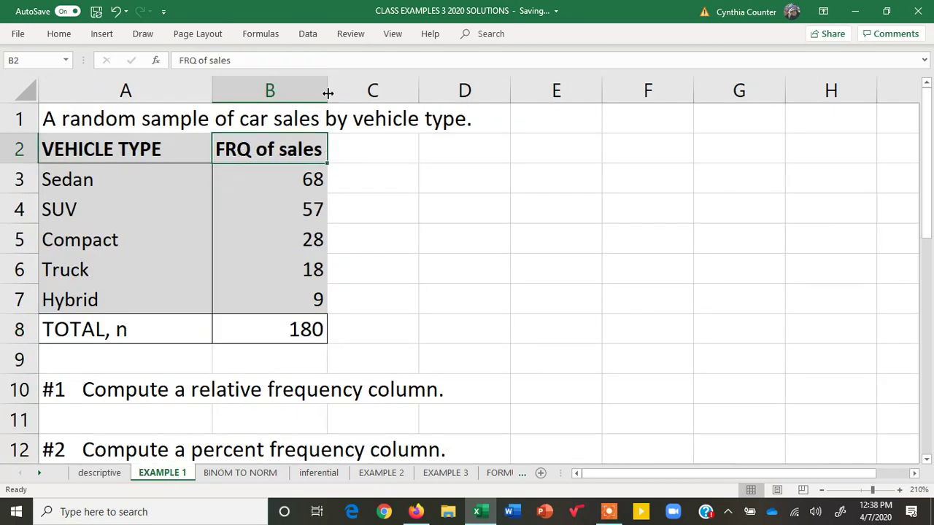
{"action": "left_click_drag", "start_coordinate": [327, 94], "coordinate": [363, 96]}
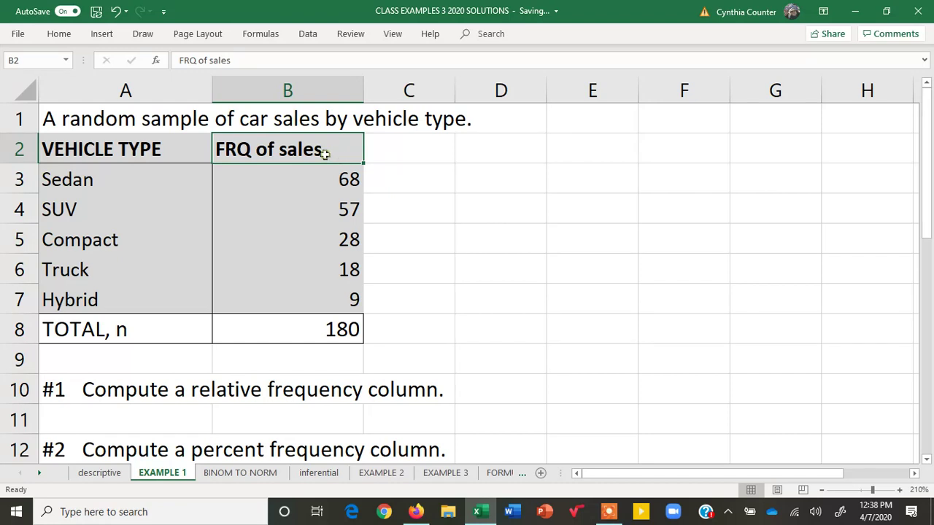
{"action": "double_click", "coordinate": [326, 153]}
{"action": "type", "text": ","}
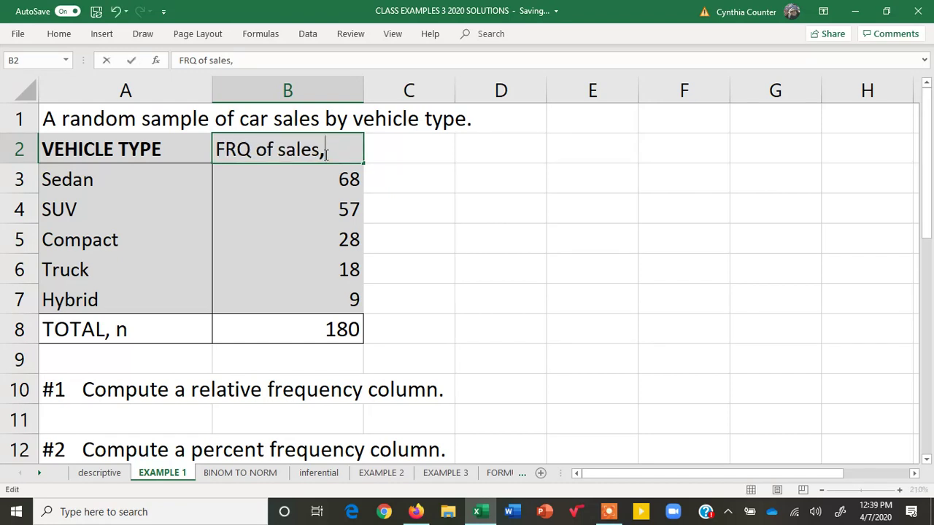
{"action": "type", "text": "x"}
{"action": "left_click", "coordinate": [395, 152]}
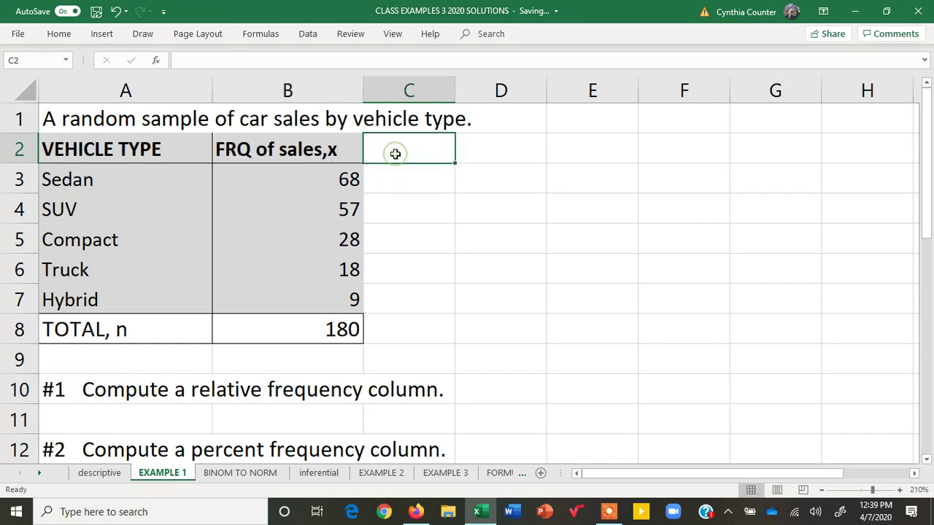
{"action": "double_click", "coordinate": [331, 150]}
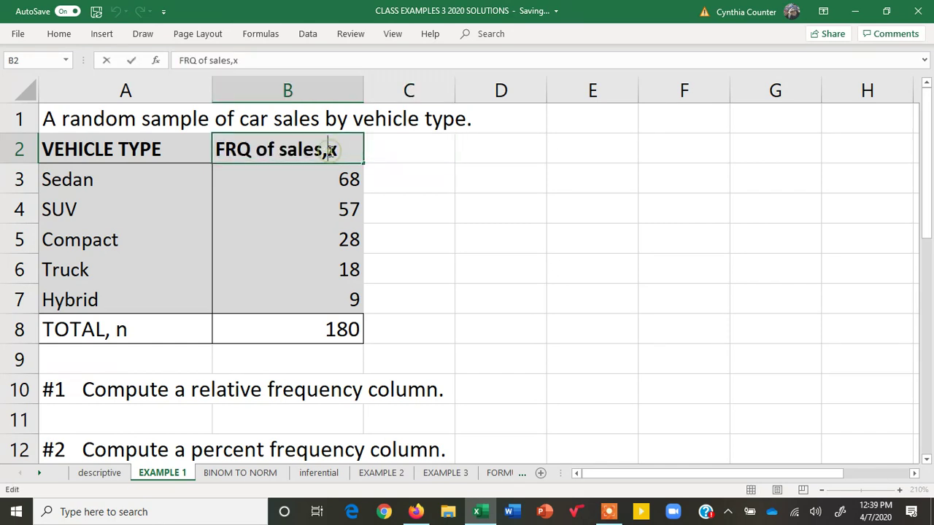
{"action": "left_click", "coordinate": [389, 181]}
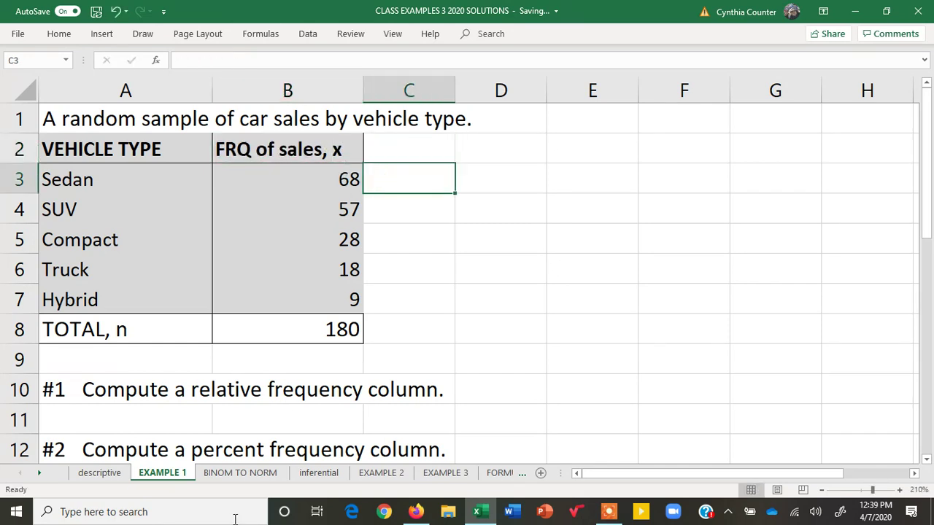
{"action": "left_click", "coordinate": [105, 476]}
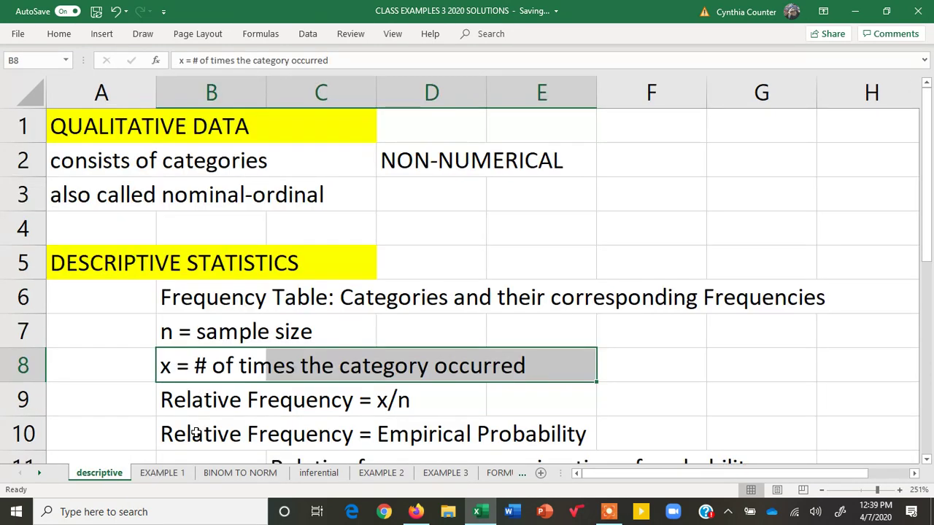
{"action": "left_click_drag", "start_coordinate": [175, 398], "coordinate": [421, 406]}
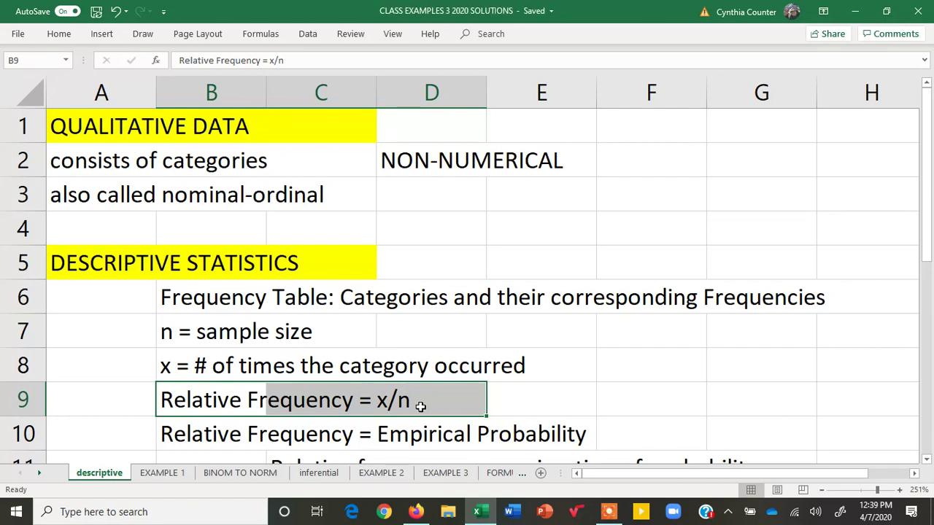
{"action": "left_click_drag", "start_coordinate": [169, 433], "coordinate": [581, 429]}
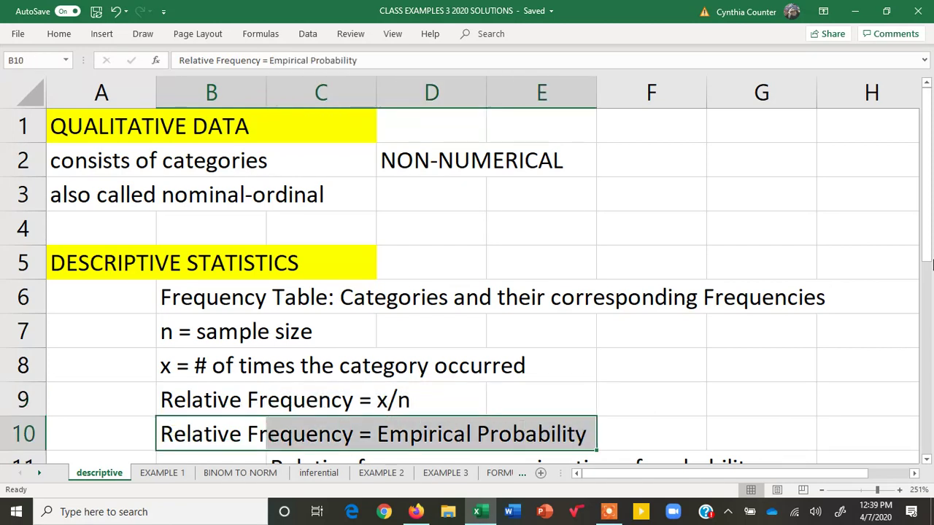
{"action": "left_click_drag", "start_coordinate": [930, 193], "coordinate": [933, 248]}
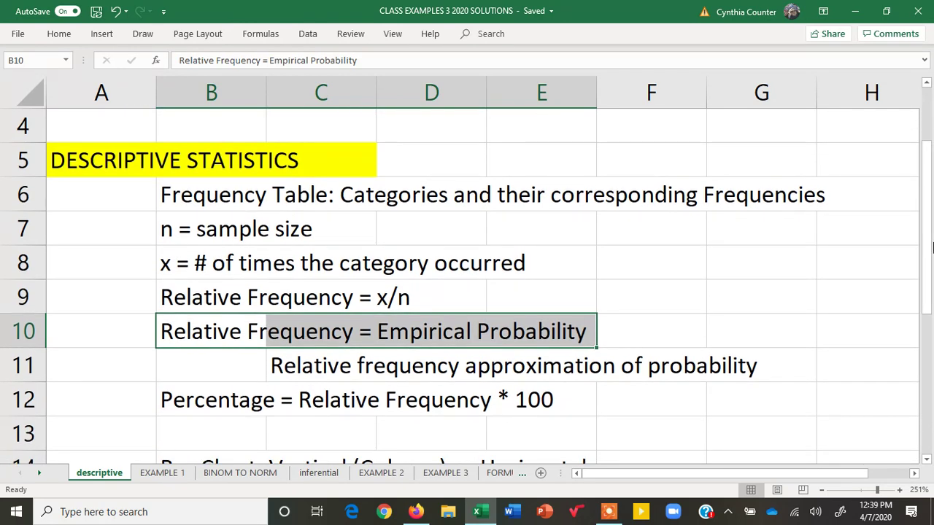
{"action": "left_click_drag", "start_coordinate": [267, 365], "coordinate": [725, 365]}
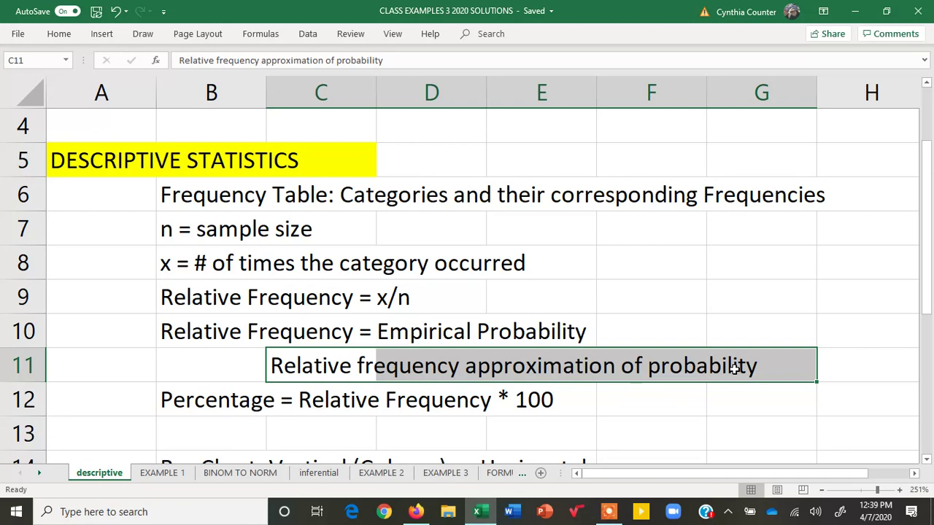
{"action": "left_click", "coordinate": [177, 291]}
{"action": "left_click_drag", "start_coordinate": [265, 290], "coordinate": [416, 291]}
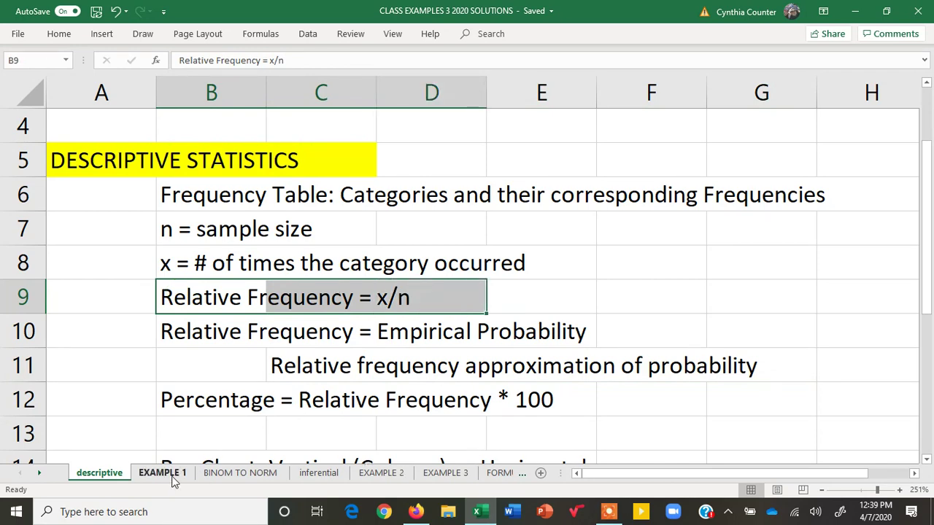
- Enter the heading REL FRQ in C2 of EXAMPLE 1
{"action": "left_click", "coordinate": [172, 478]}
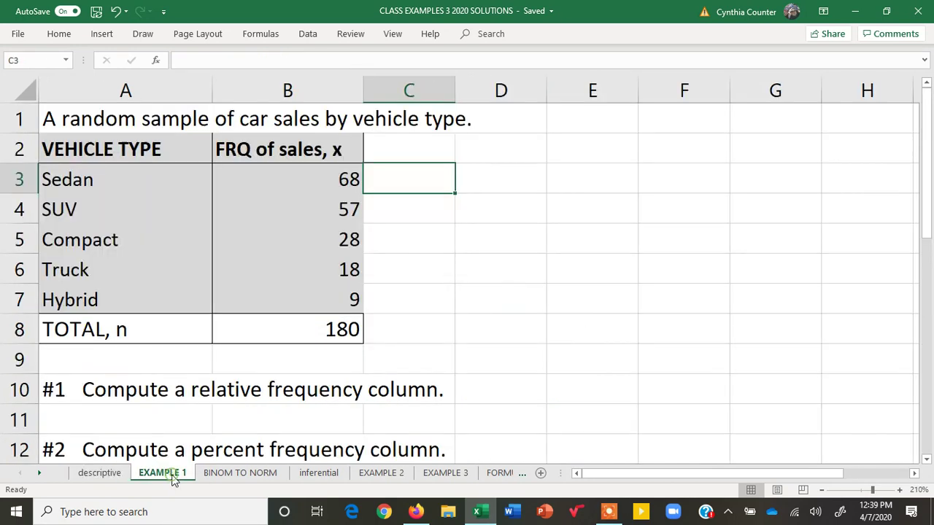
{"action": "left_click", "coordinate": [392, 154]}
{"action": "type", "text": "RE"}
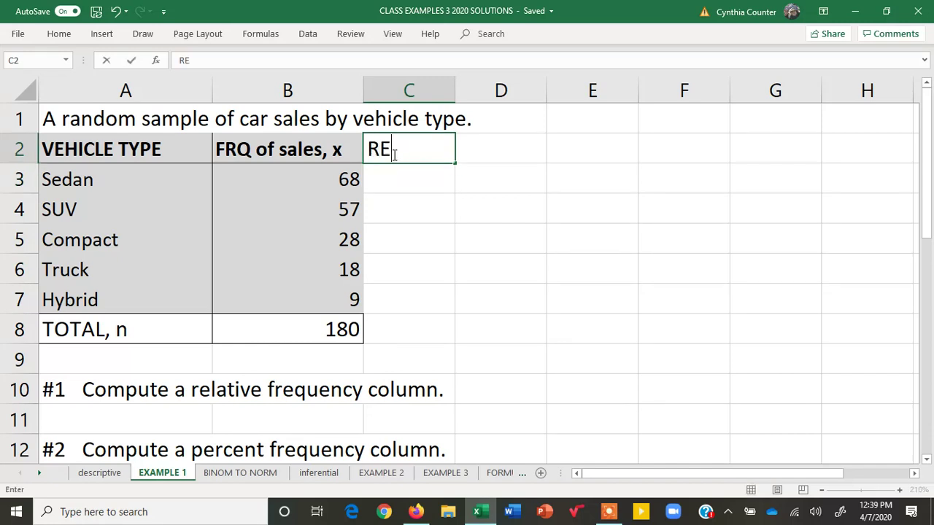
{"action": "type", "text": "L FRQ"}
{"action": "key", "text": "Return"}
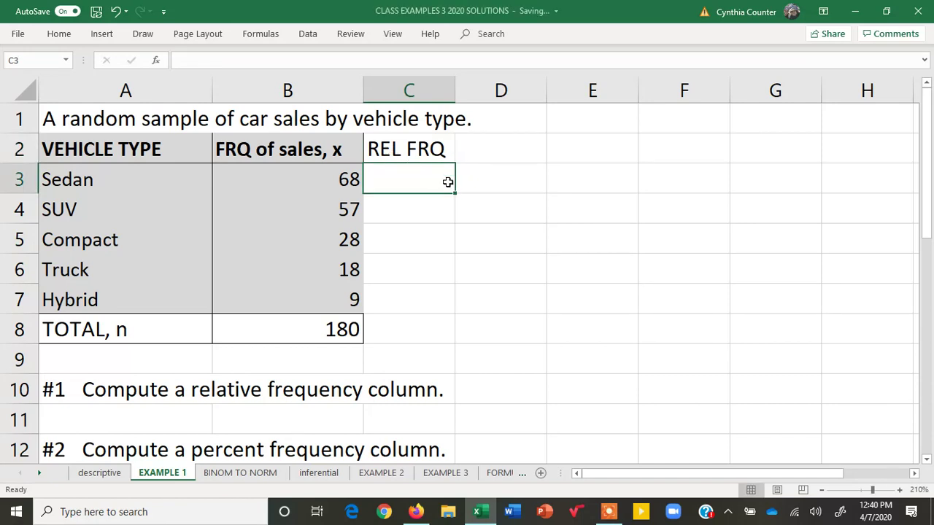
- Enter =B3/$B$8 in C3, giving Sedan's relative frequency 0.37778
{"action": "type", "text": "="}
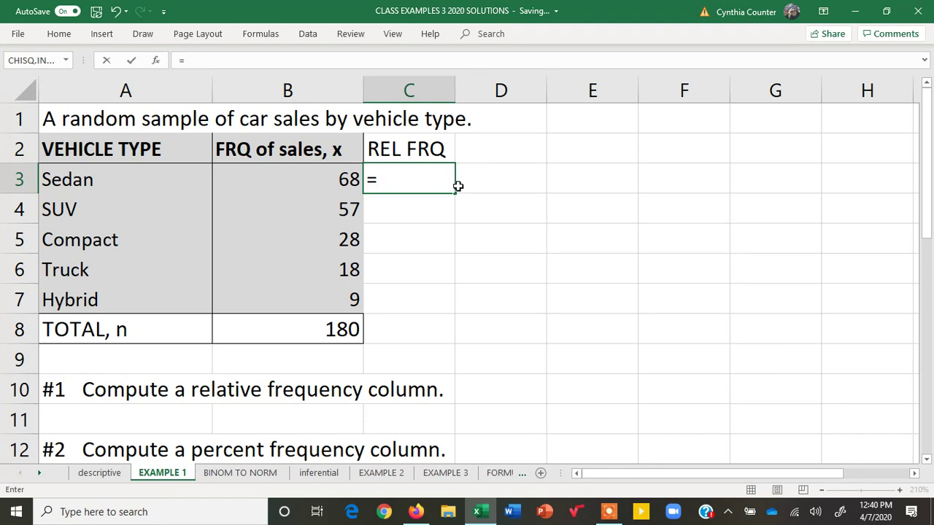
{"action": "left_click", "coordinate": [334, 172]}
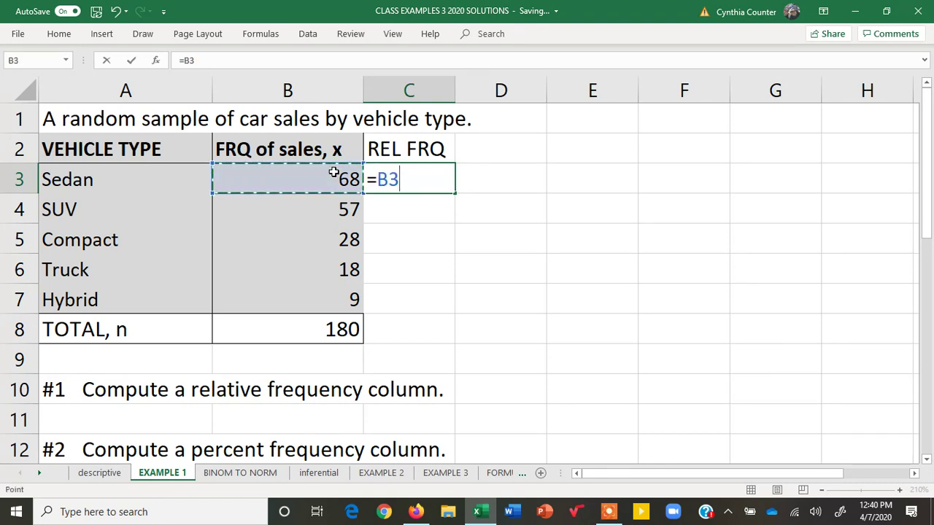
{"action": "type", "text": "?"}
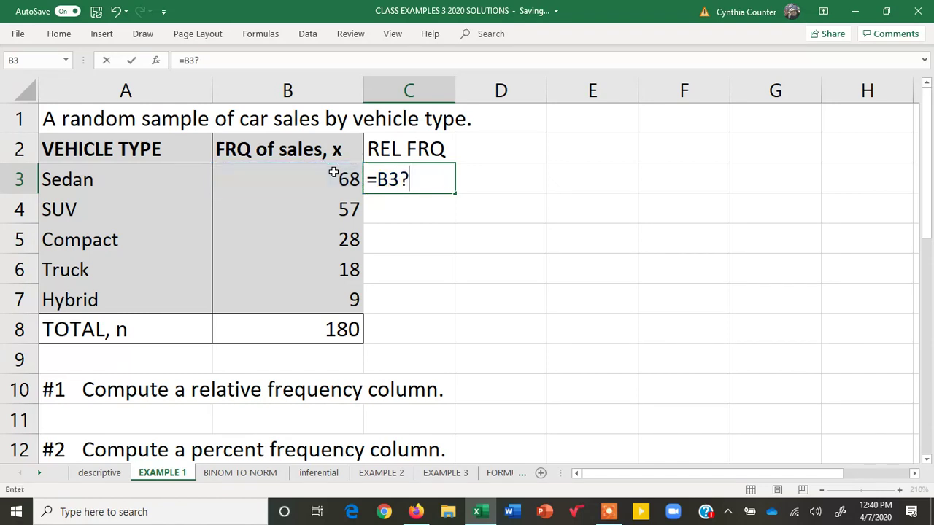
{"action": "key", "text": "BackSpace"}
{"action": "type", "text": "/"}
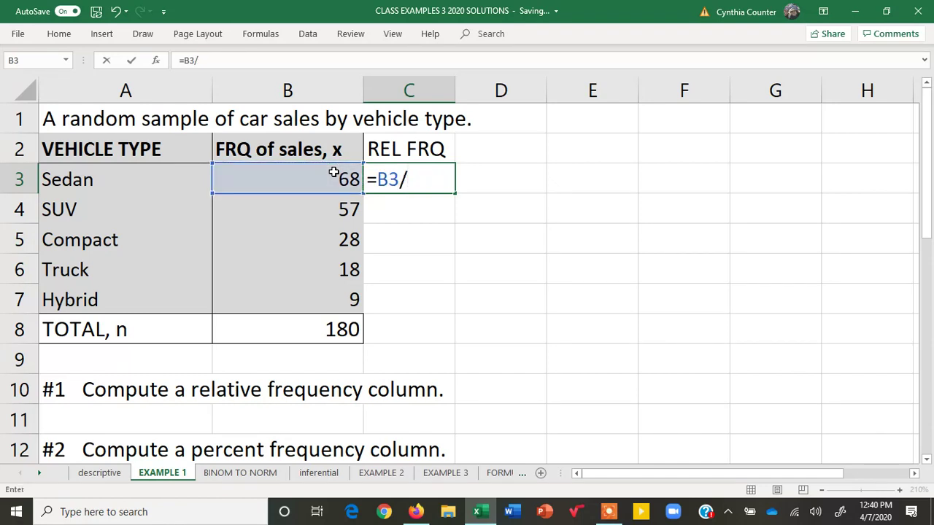
{"action": "left_click", "coordinate": [303, 334]}
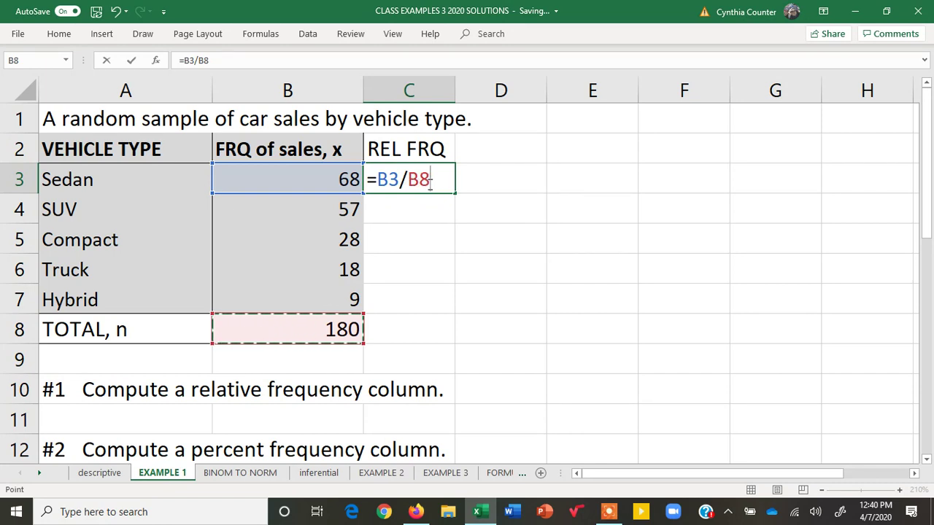
{"action": "key", "text": "F4"}
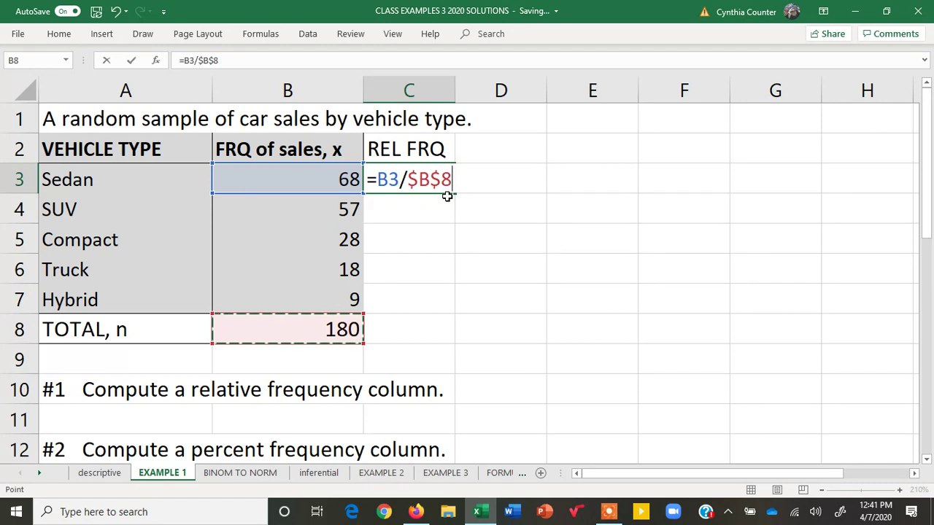
{"action": "key", "text": "Return"}
{"action": "left_click", "coordinate": [423, 182]}
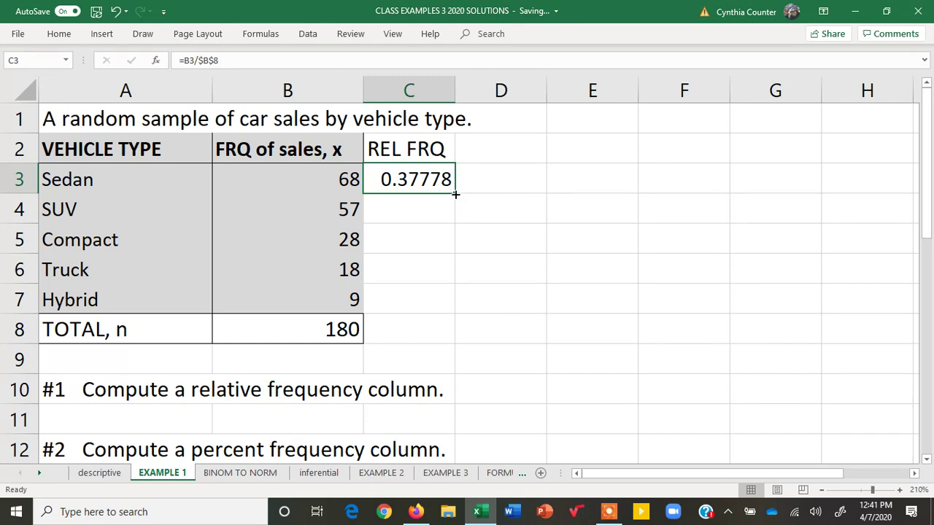
- Fill the C3 relative-frequency formula down to C7 and check the SUV result
{"action": "left_click_drag", "start_coordinate": [455, 194], "coordinate": [449, 305]}
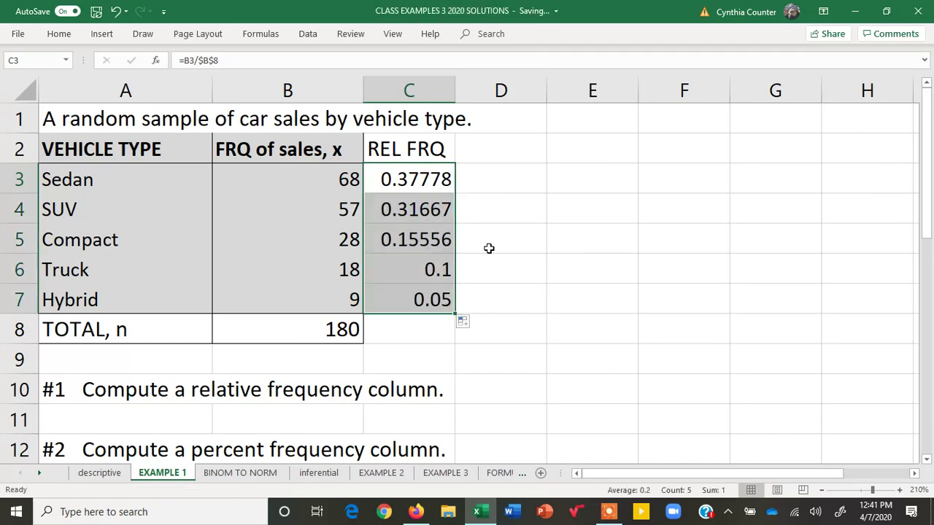
{"action": "left_click", "coordinate": [421, 211]}
{"action": "double_click", "coordinate": [420, 210]}
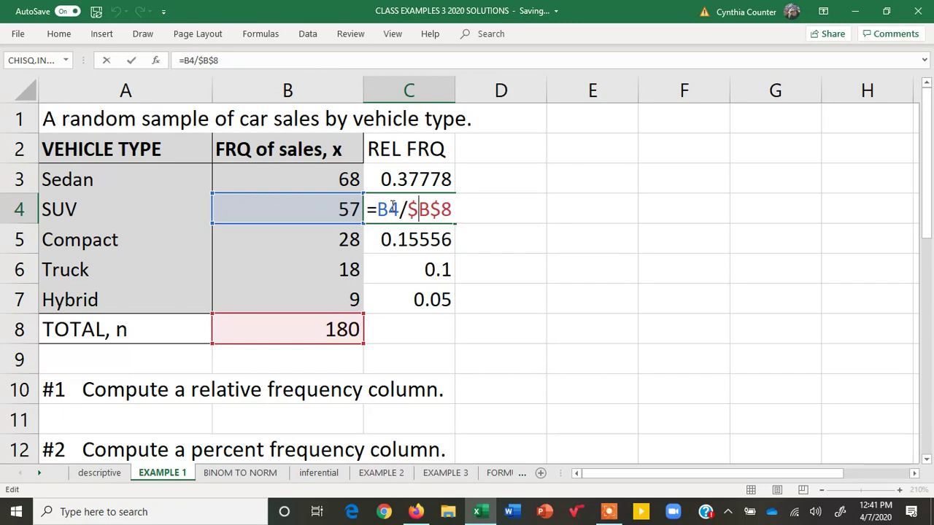
{"action": "key", "text": "Return"}
- Review the Compact, Truck, Hybrid and Sedan relative-frequency formulas without changing them
{"action": "double_click", "coordinate": [394, 236]}
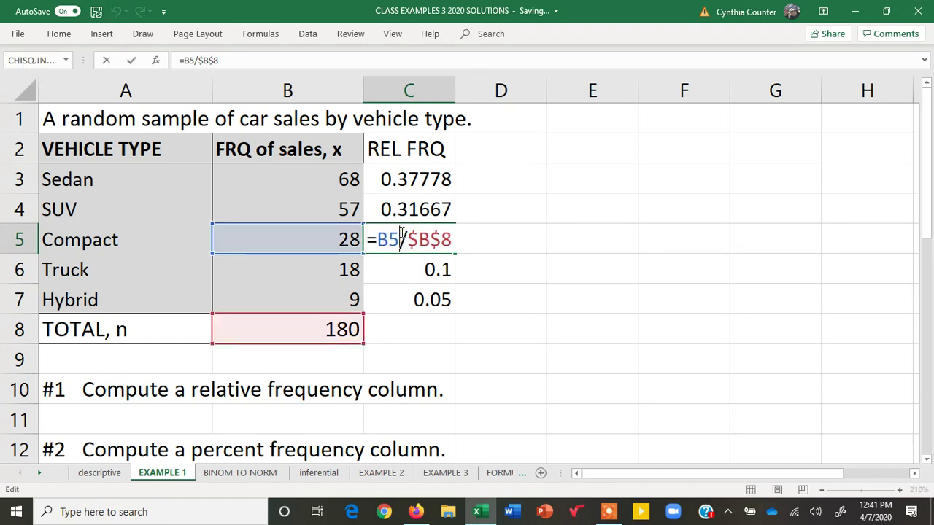
{"action": "key", "text": "Return"}
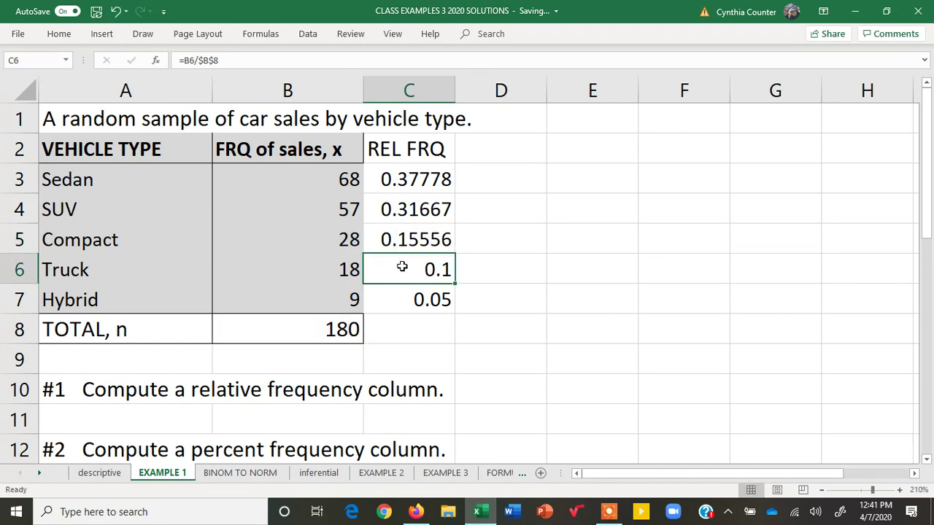
{"action": "double_click", "coordinate": [402, 268]}
{"action": "key", "text": "Return"}
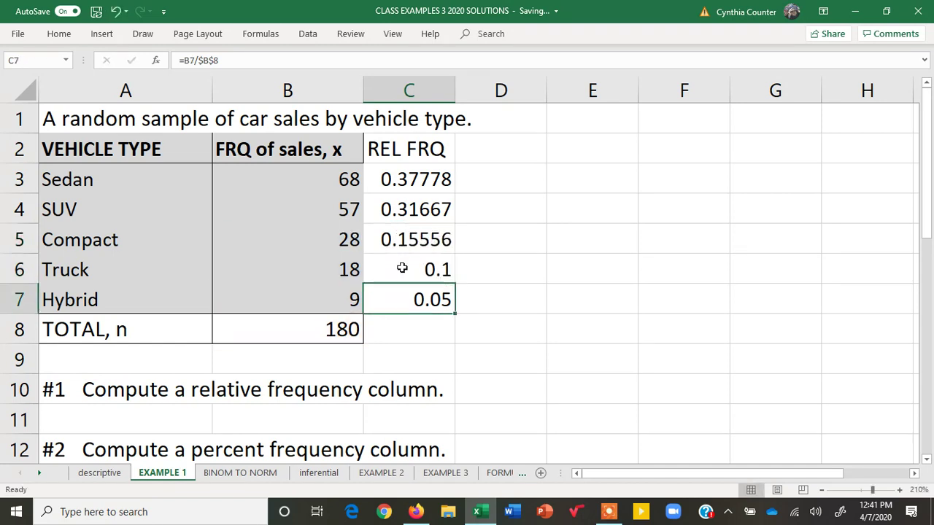
{"action": "double_click", "coordinate": [402, 298]}
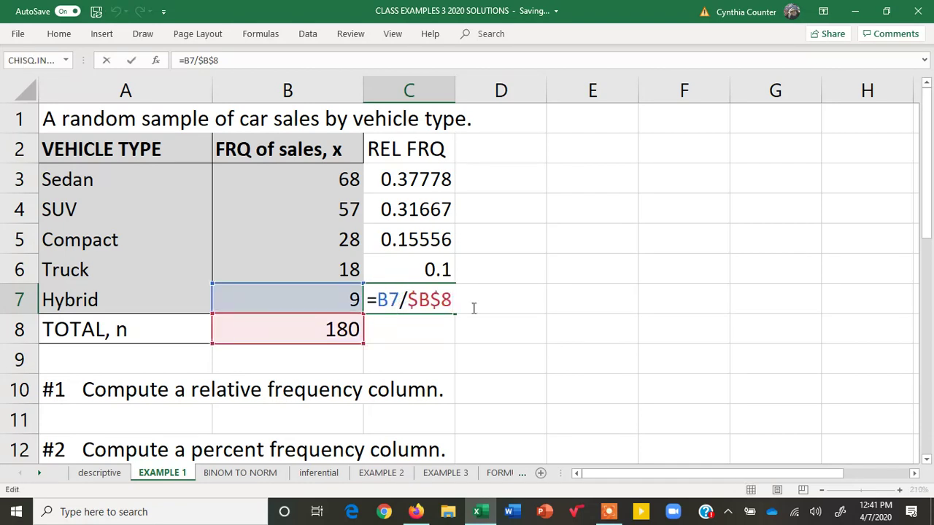
{"action": "key", "text": "Return"}
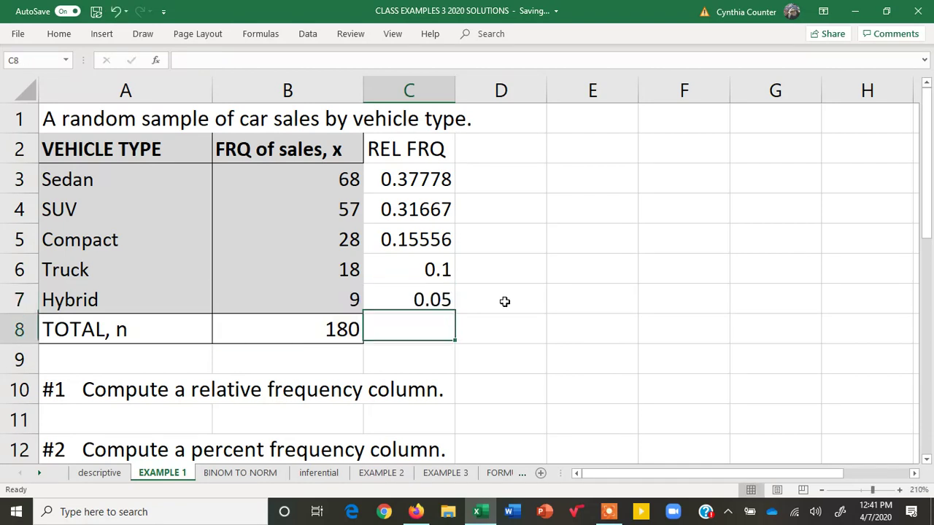
{"action": "double_click", "coordinate": [410, 178]}
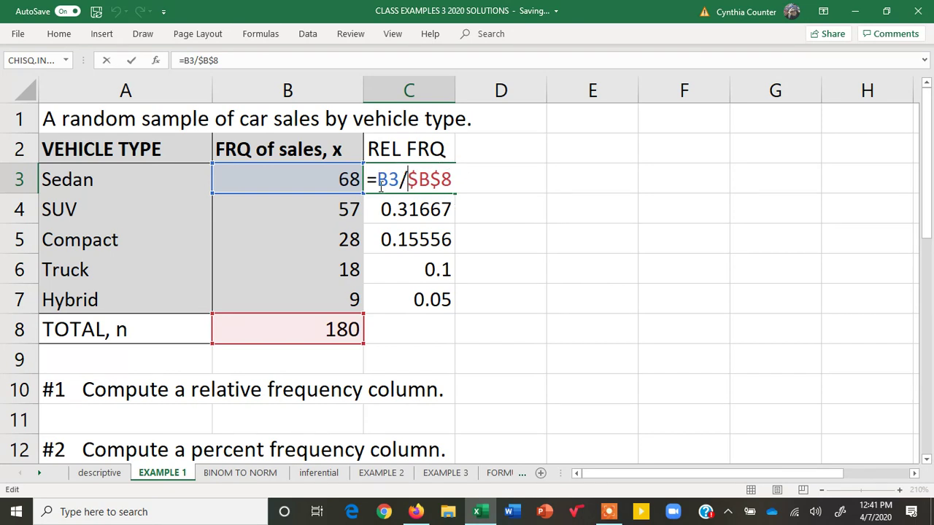
{"action": "key", "text": "Return"}
{"action": "key", "text": "Down"}
{"action": "key", "text": "Down"}
{"action": "key", "text": "Down"}
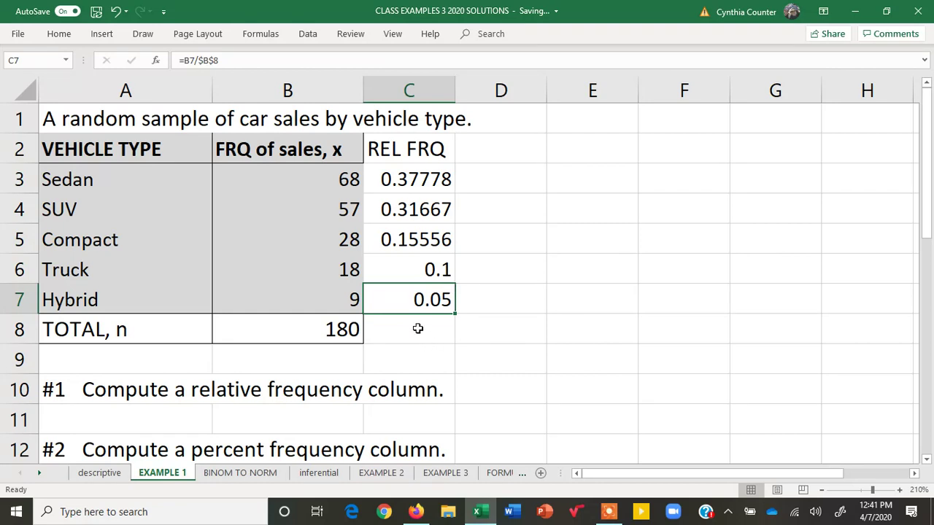
- Format C3:C7 to four decimals: 0.3778, 0.3167, 0.1556, 0.1000, 0.0500
{"action": "left_click_drag", "start_coordinate": [411, 176], "coordinate": [417, 289]}
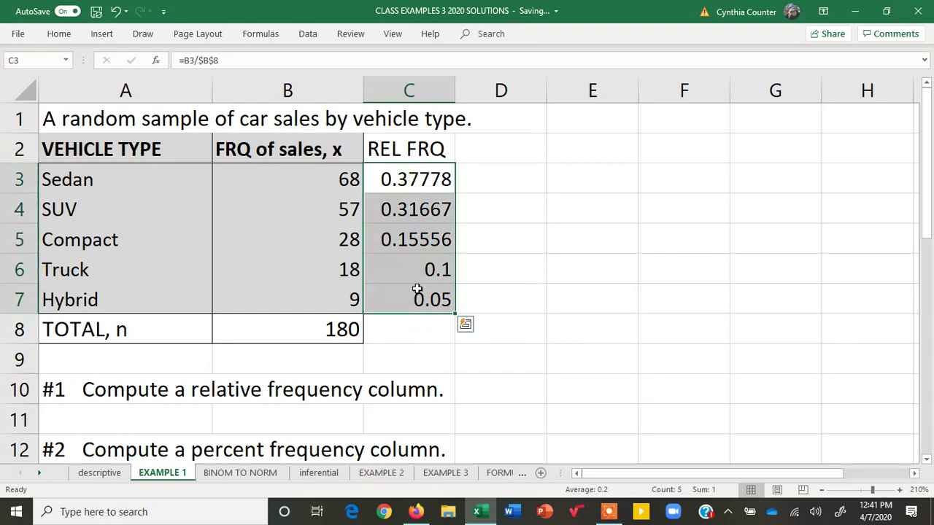
{"action": "left_click", "coordinate": [59, 36]}
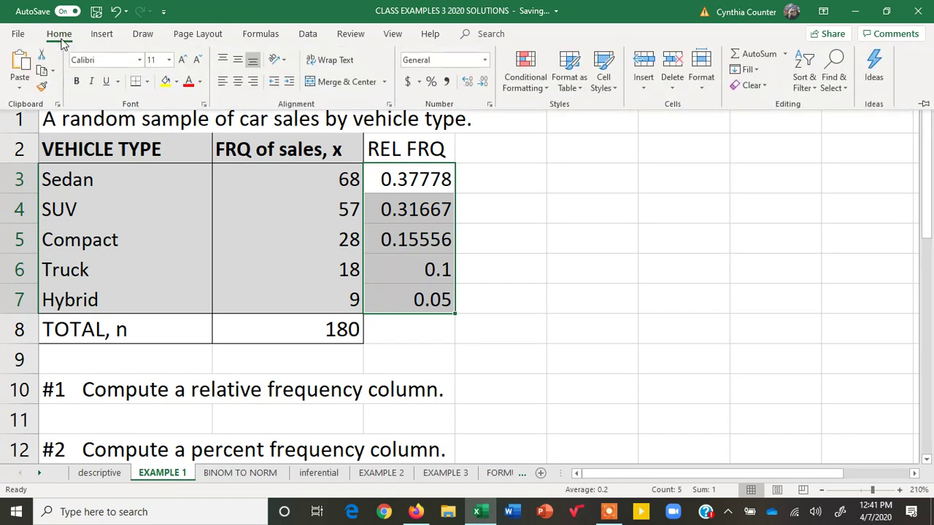
{"action": "left_click", "coordinate": [484, 84]}
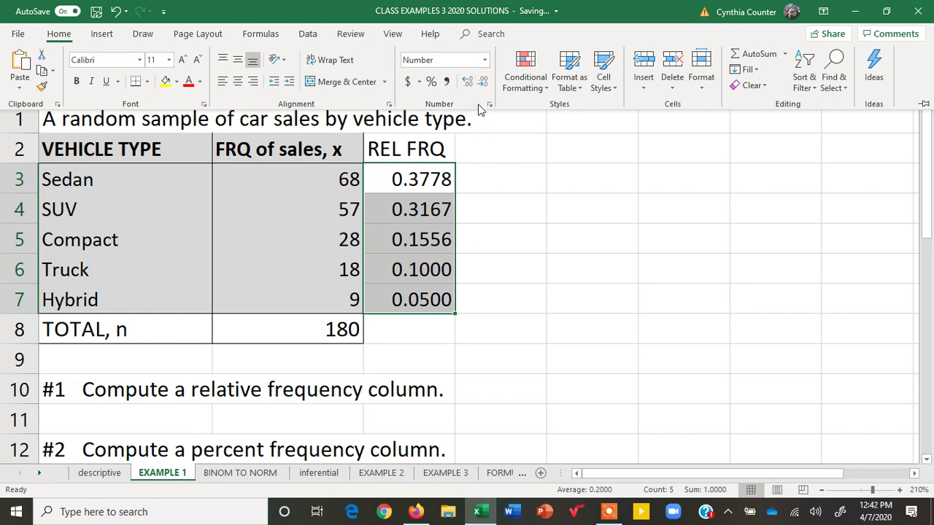
{"action": "left_click", "coordinate": [417, 332]}
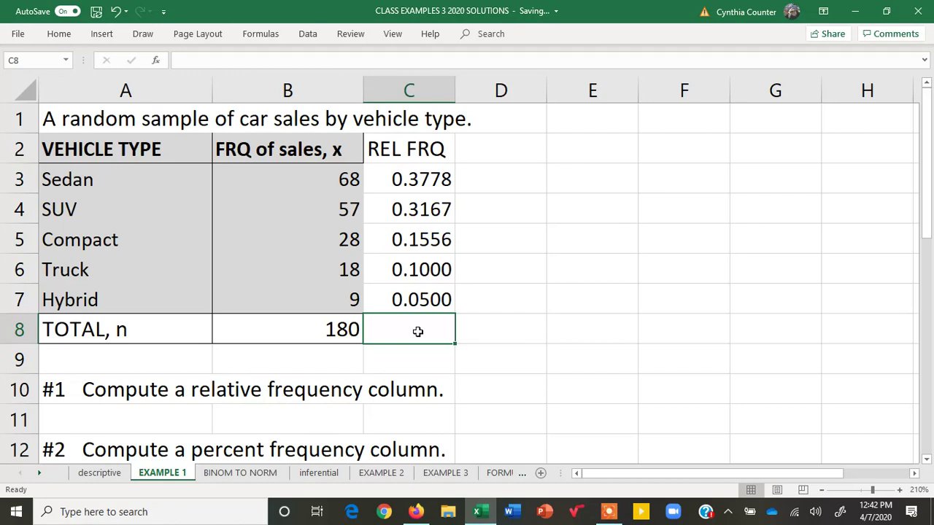
- Type PROPORTIONS into E9 on the descriptive sheet, then go back to EXAMPLE 1
{"action": "left_click", "coordinate": [98, 473]}
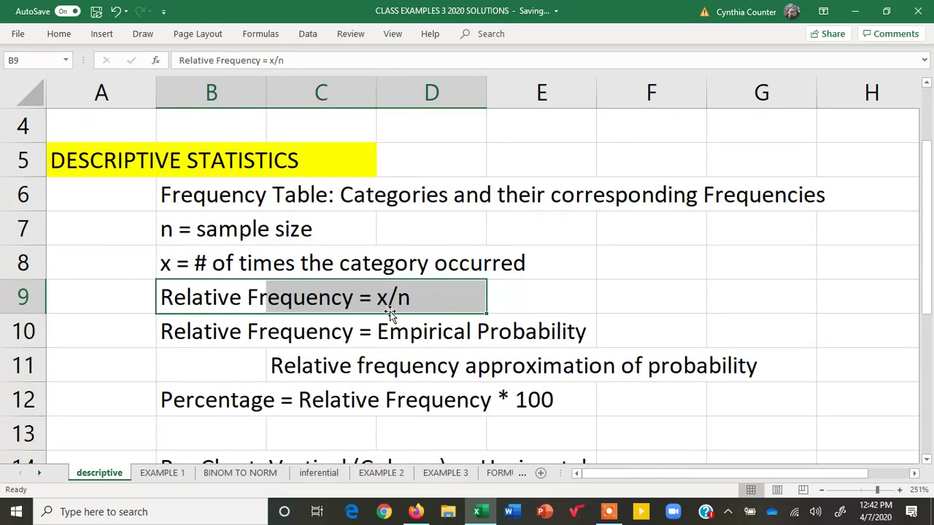
{"action": "left_click", "coordinate": [543, 295]}
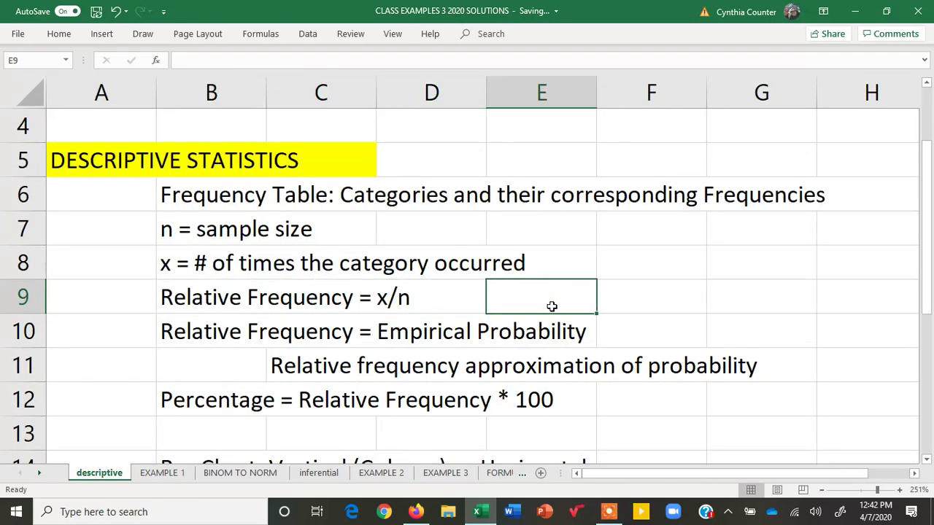
{"action": "type", "text": "PROPORTIONS"}
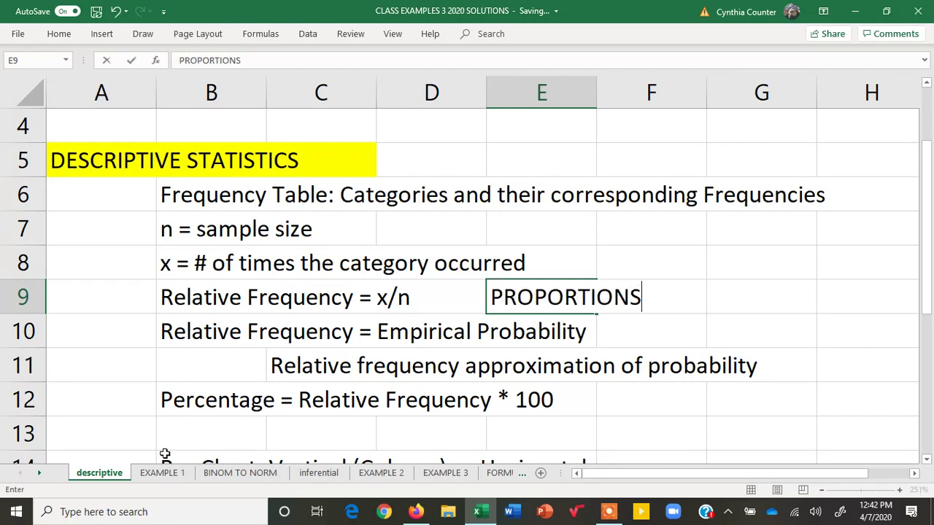
{"action": "left_click", "coordinate": [173, 476]}
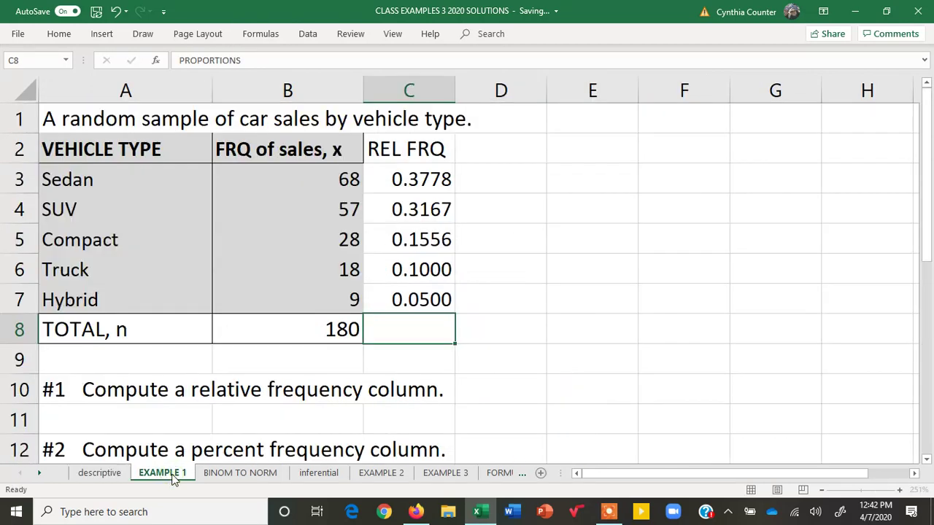
- Insert =SUM(C3:C7) in C8, giving a relative-frequency total of 1.0000
{"action": "left_click", "coordinate": [408, 185]}
{"action": "key", "text": "Down"}
{"action": "key", "text": "Down"}
{"action": "key", "text": "Down"}
{"action": "key", "text": "Down"}
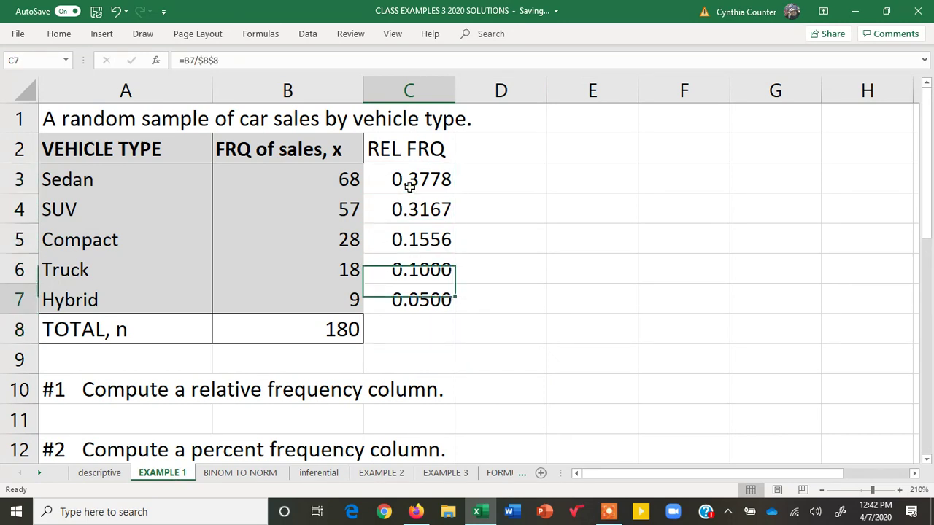
{"action": "key", "text": "Up"}
{"action": "key", "text": "Up"}
{"action": "key", "text": "Up"}
{"action": "key", "text": "Up"}
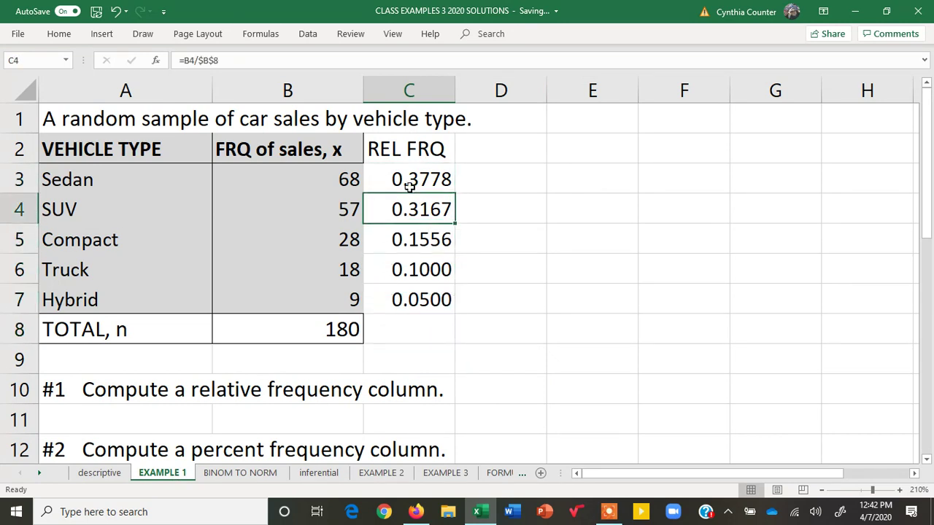
{"action": "key", "text": "Down"}
{"action": "key", "text": "Down"}
{"action": "key", "text": "Down"}
{"action": "key", "text": "Down"}
{"action": "key", "text": "Down"}
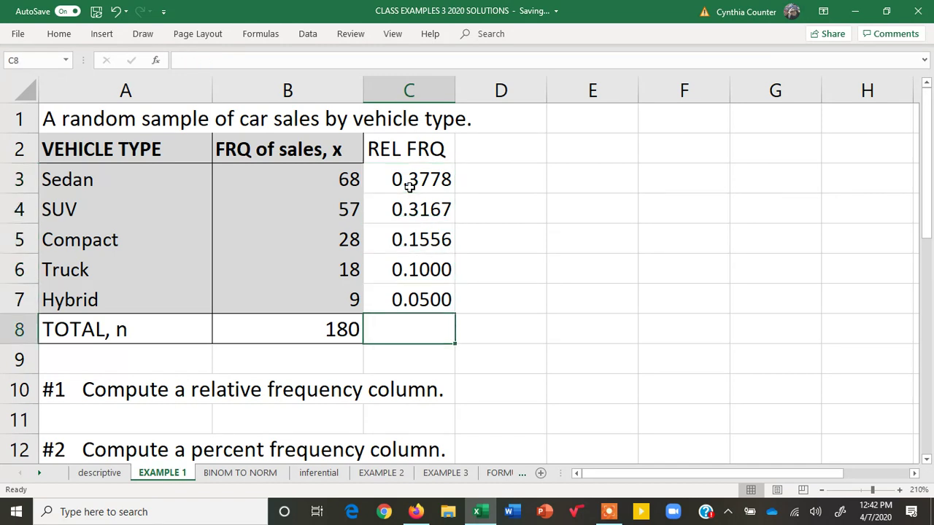
{"action": "left_click", "coordinate": [260, 34]}
{"action": "left_click", "coordinate": [64, 60]}
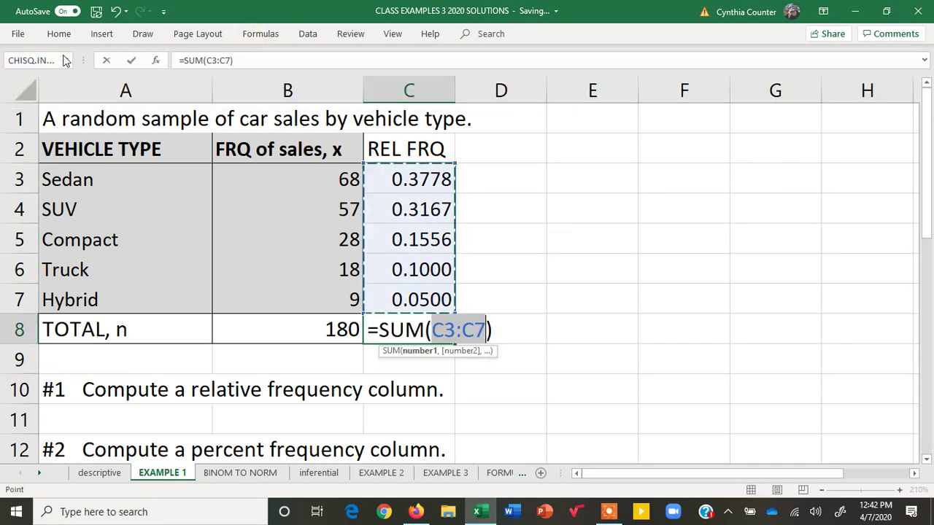
{"action": "key", "text": "Return"}
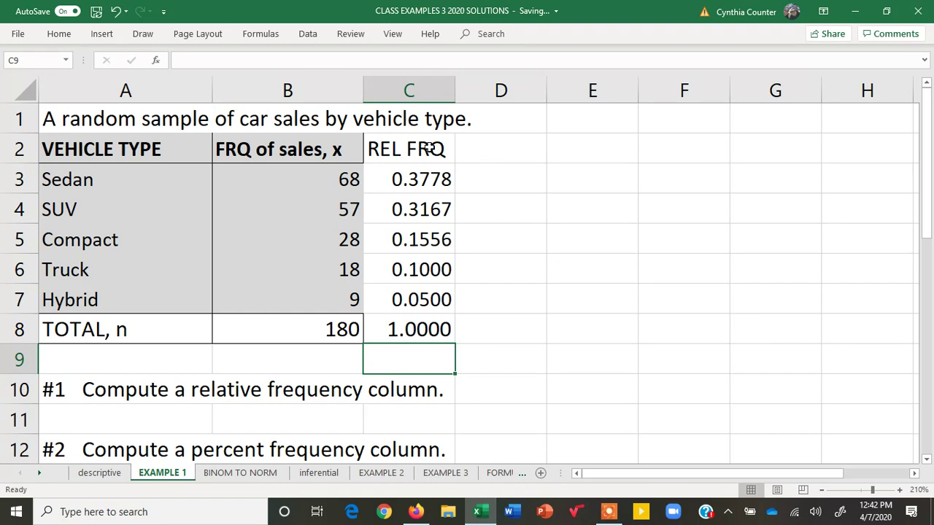
- Select the vehicle types Sedan to Hybrid and their relative frequencies C3:C7 for review
{"action": "left_click_drag", "start_coordinate": [171, 178], "coordinate": [164, 293]}
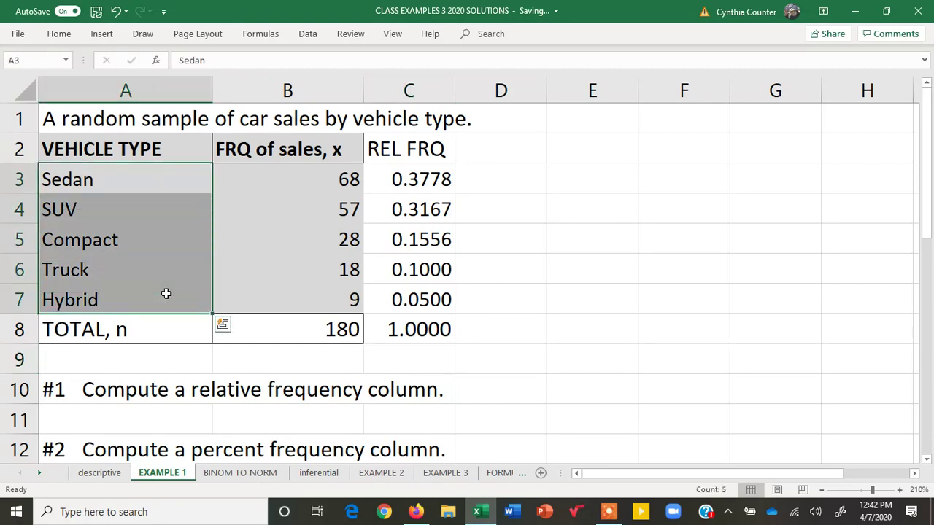
{"action": "left_click", "coordinate": [430, 187]}
{"action": "left_click_drag", "start_coordinate": [430, 187], "coordinate": [430, 294]}
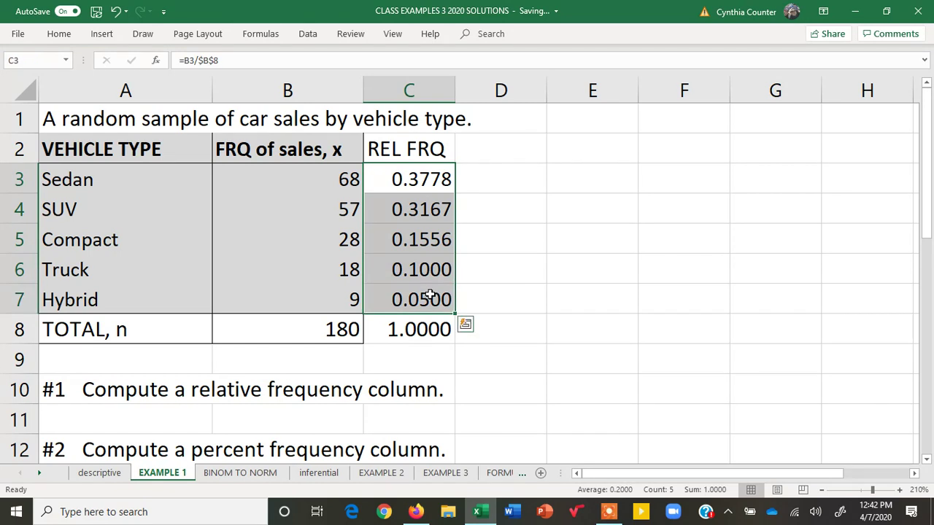
{"action": "key", "text": "Return"}
{"action": "left_click", "coordinate": [422, 330]}
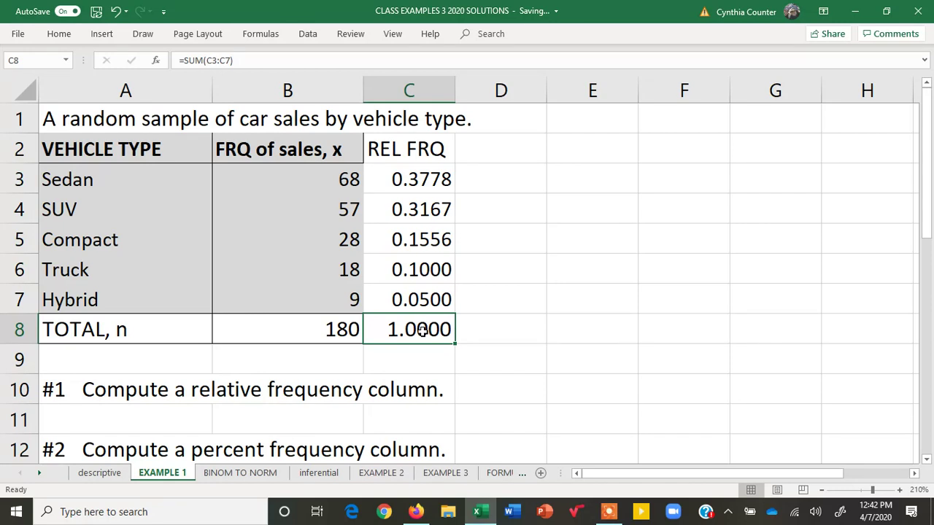
- Add the heading % in D2 beside REL FRQ
{"action": "left_click", "coordinate": [510, 144]}
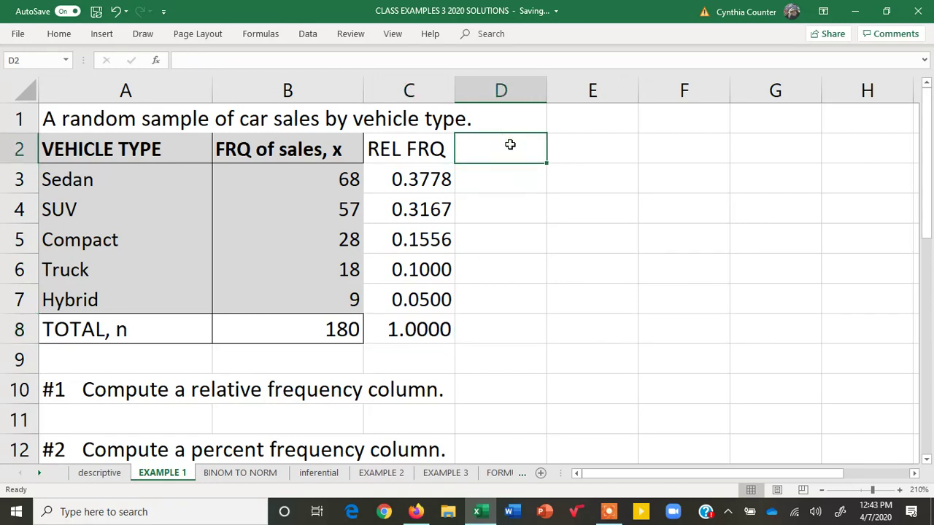
{"action": "type", "text": "%"}
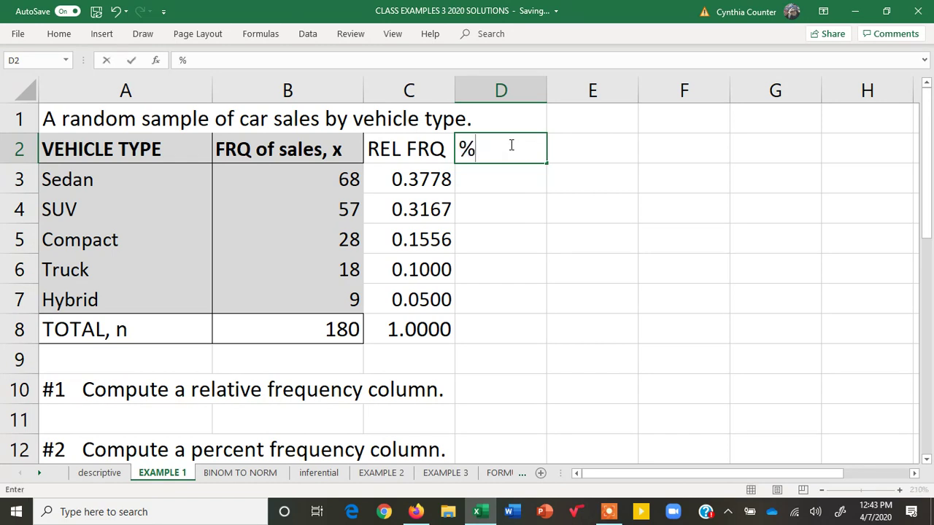
{"action": "key", "text": "Return"}
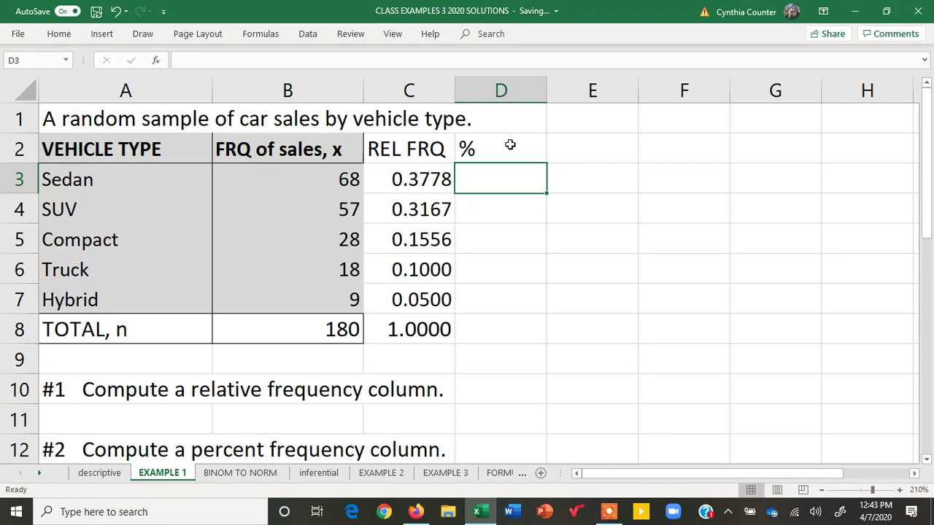
- Enter =C3*100 in D3, giving Sedan's percentage 37.7778
{"action": "key", "text": "Left"}
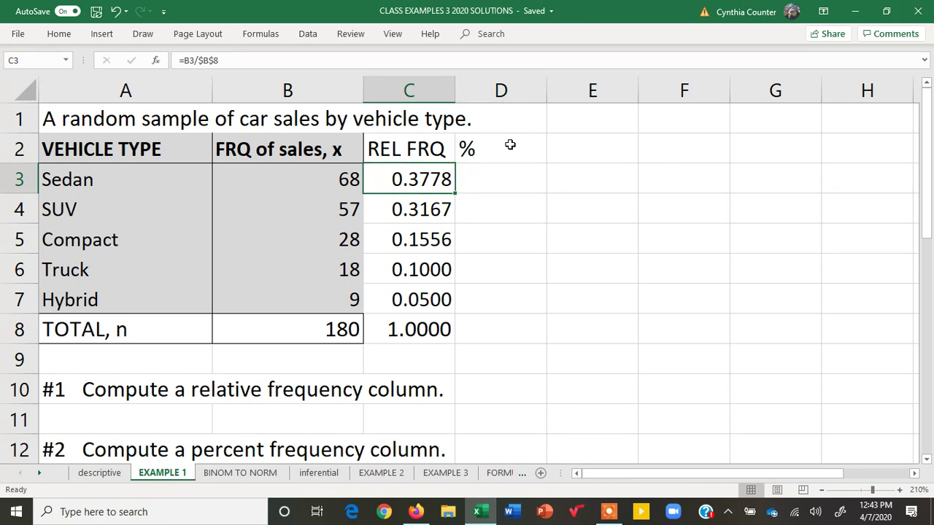
{"action": "key", "text": "Right"}
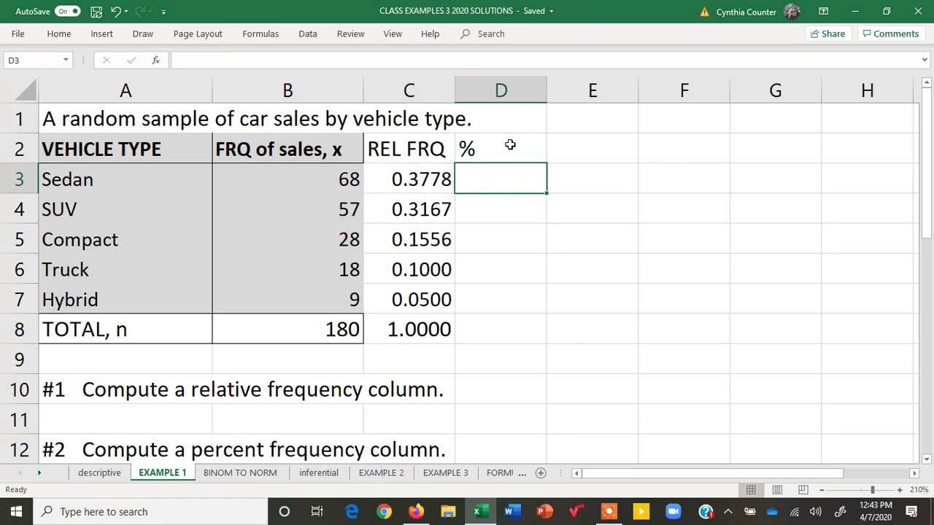
{"action": "type", "text": "="}
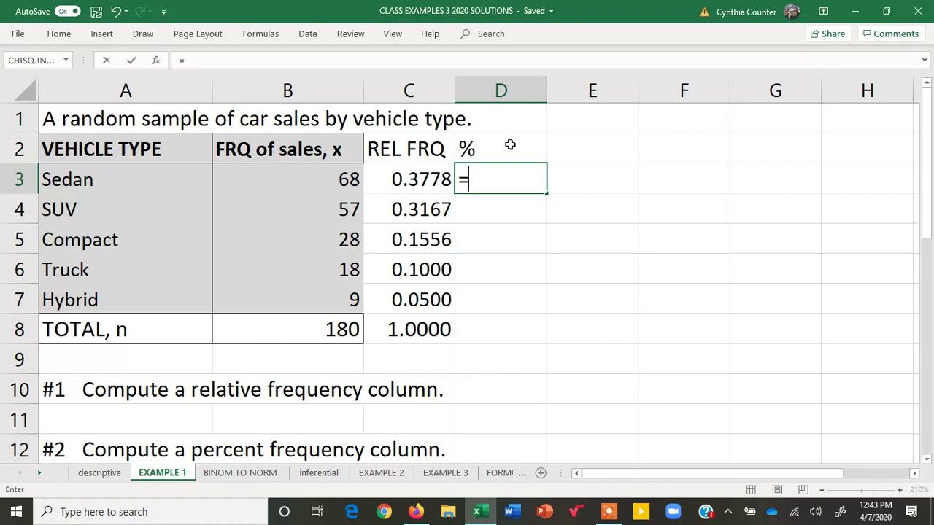
{"action": "left_click", "coordinate": [416, 179]}
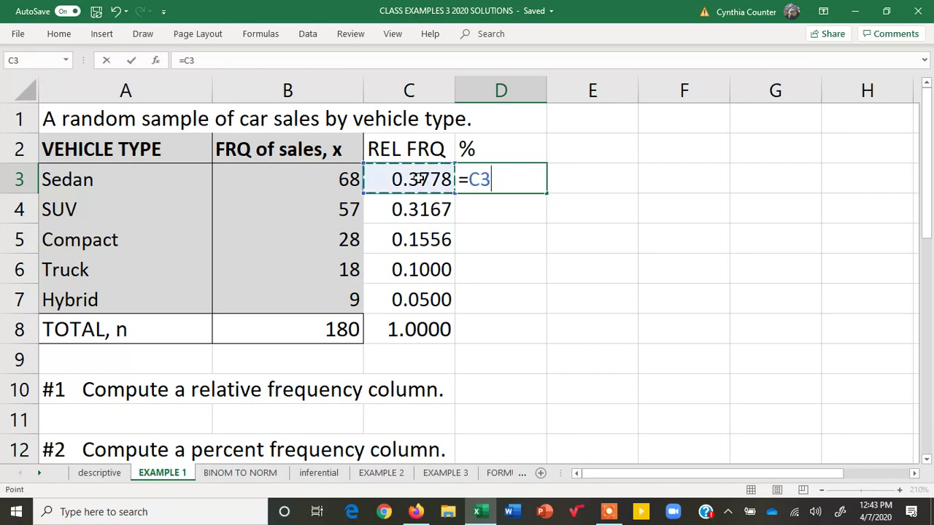
{"action": "type", "text": "*"}
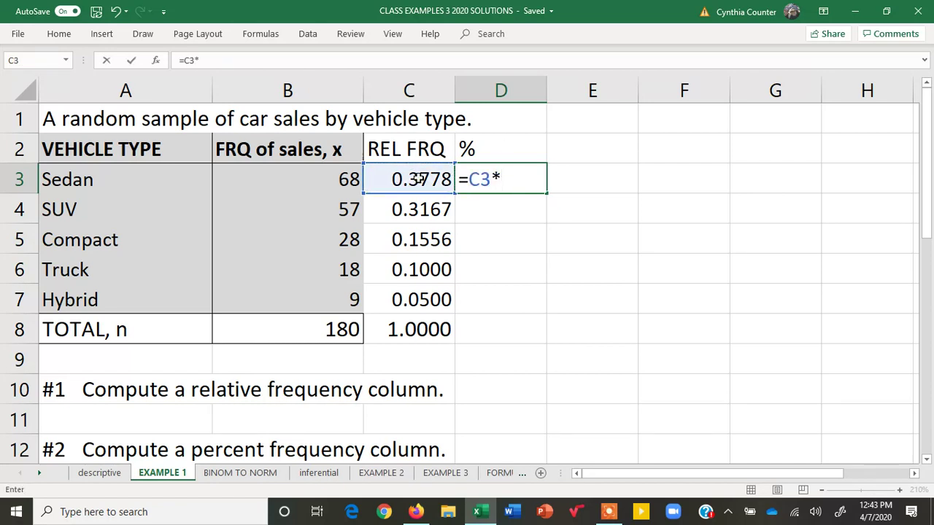
{"action": "type", "text": "100"}
{"action": "key", "text": "Return"}
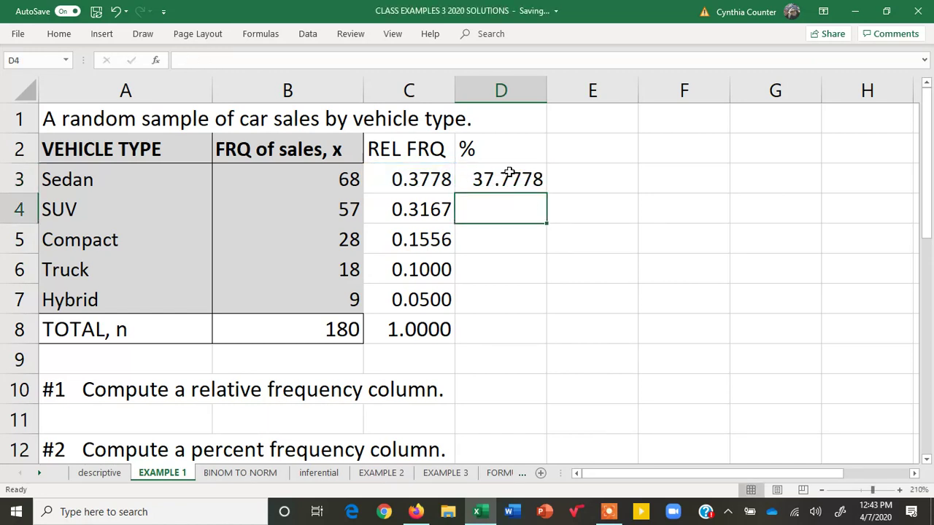
- Copy the percent formula from D3 down to D7 and show three decimals (37.778 to 5.000)
{"action": "left_click", "coordinate": [506, 176]}
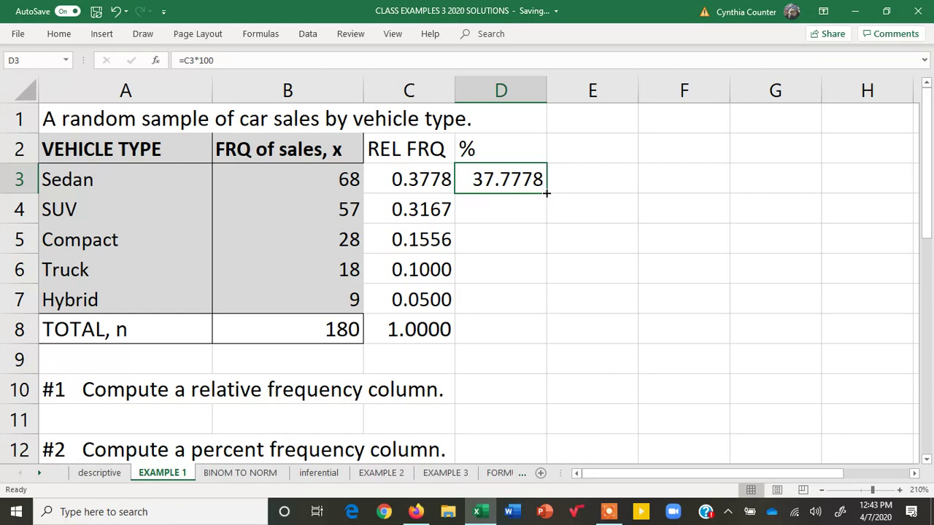
{"action": "left_click_drag", "start_coordinate": [547, 194], "coordinate": [534, 308]}
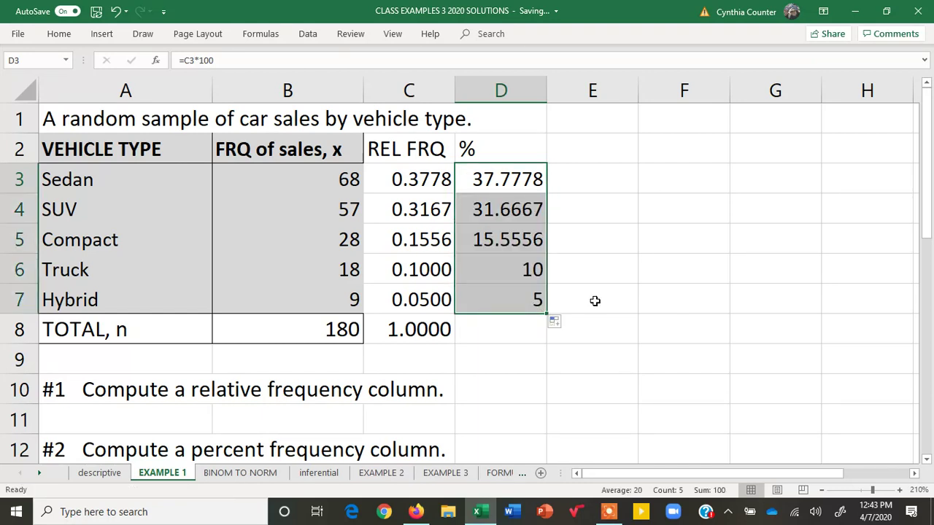
{"action": "left_click", "coordinate": [59, 34]}
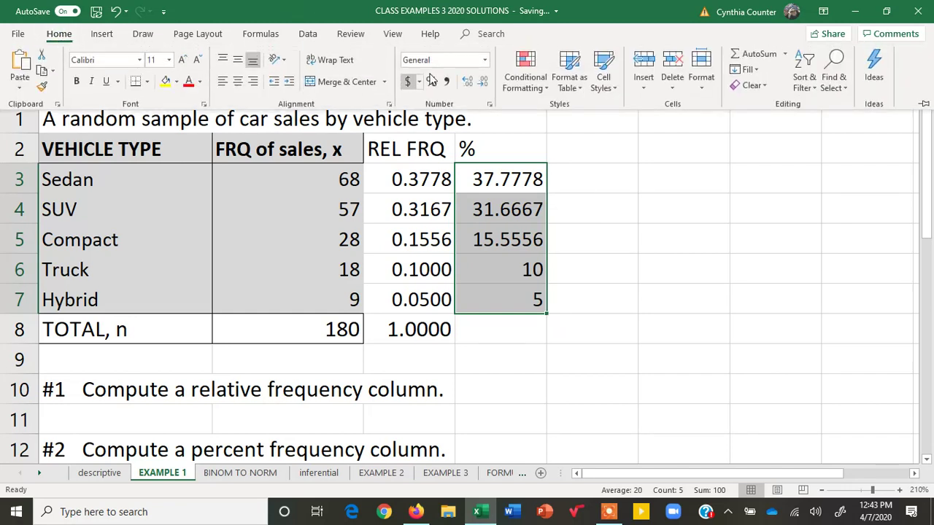
{"action": "left_click", "coordinate": [484, 82]}
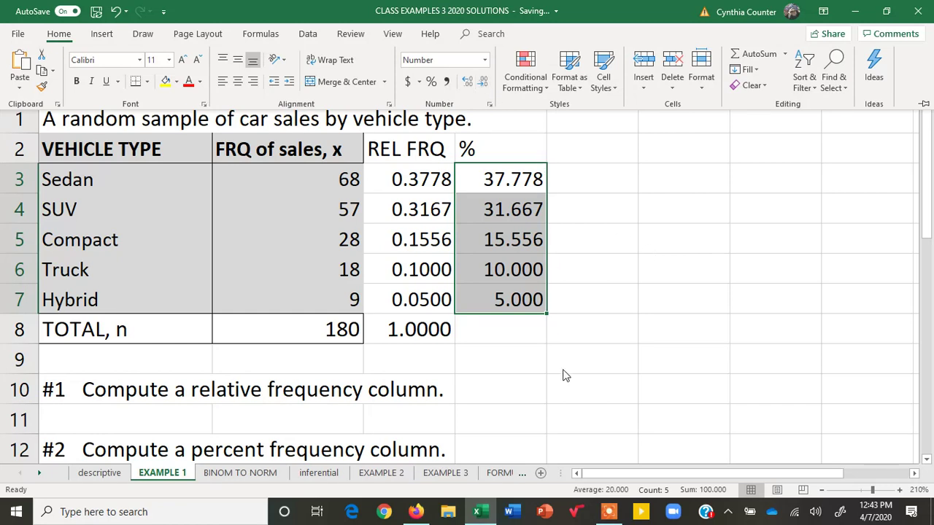
- Show the percents with two decimals and AutoSum D3:D7 into D8, giving 100.00
{"action": "left_click", "coordinate": [483, 82]}
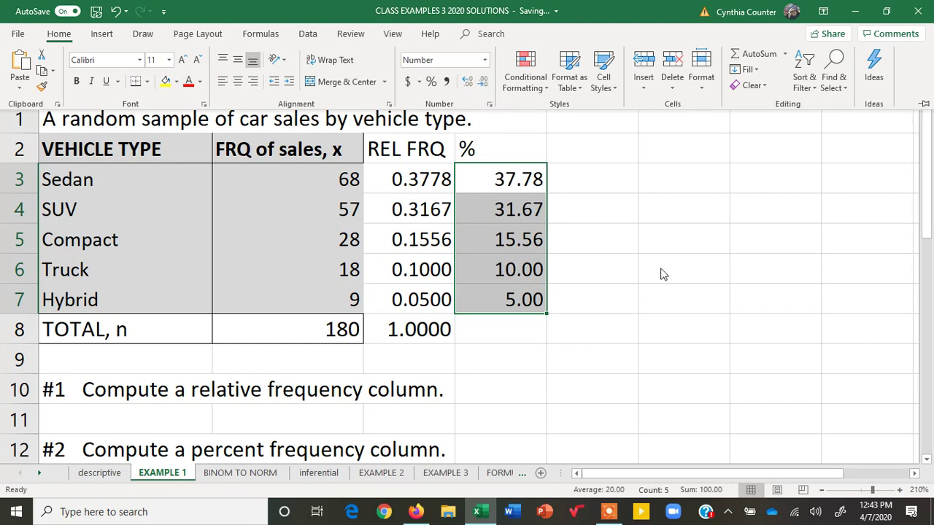
{"action": "left_click", "coordinate": [505, 325]}
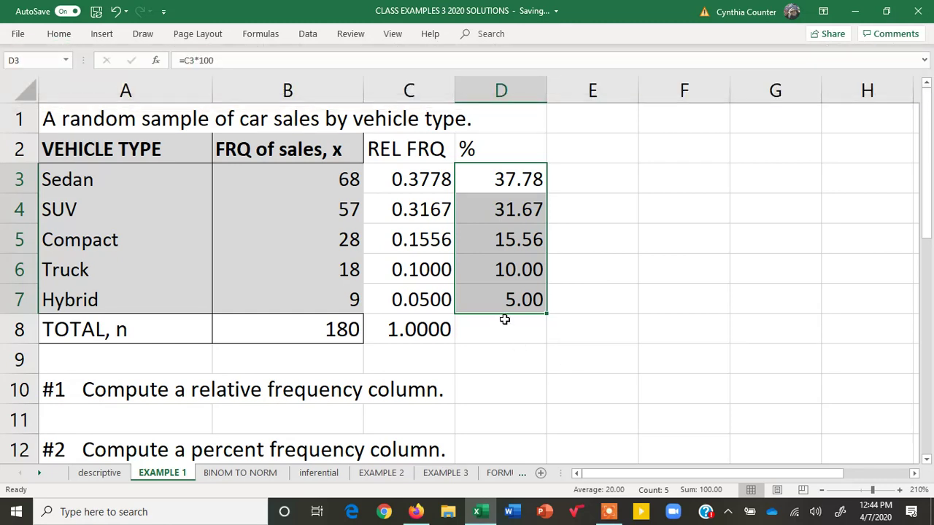
{"action": "left_click", "coordinate": [506, 327]}
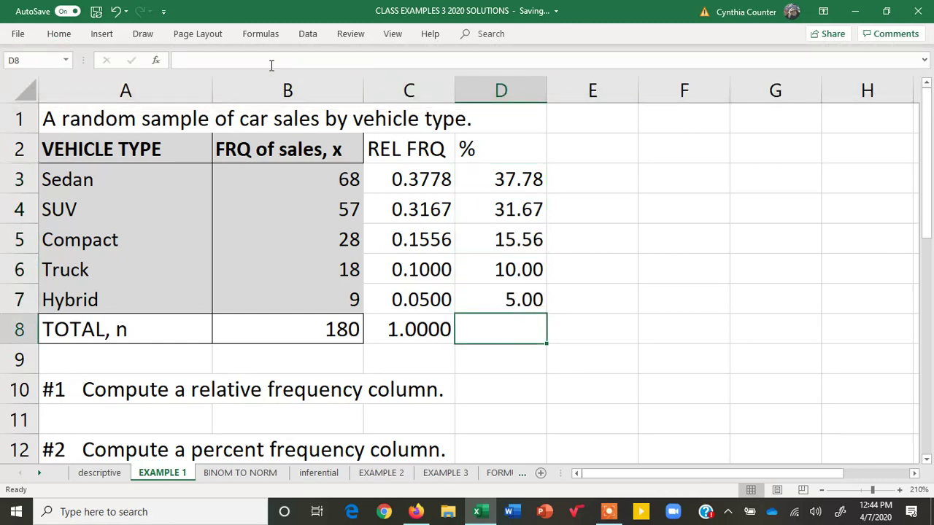
{"action": "left_click", "coordinate": [263, 34]}
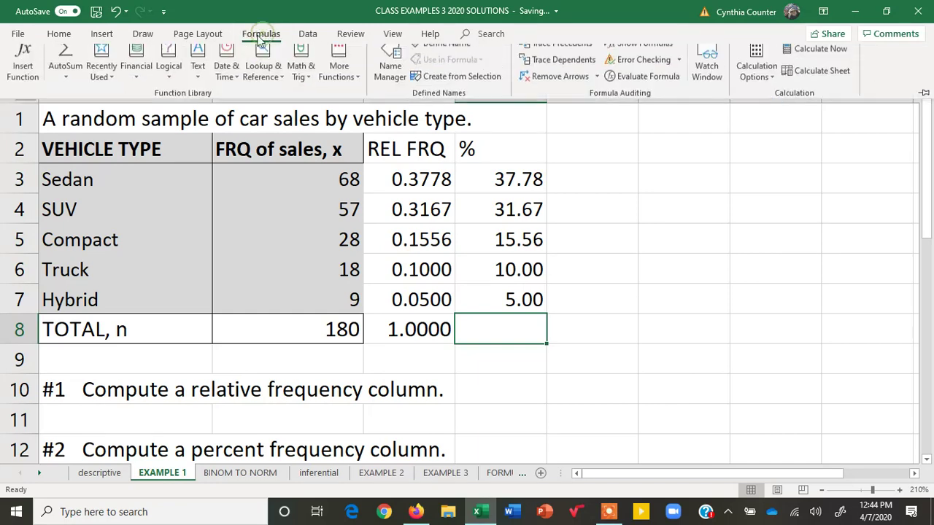
{"action": "left_click", "coordinate": [67, 59]}
{"action": "key", "text": "Return"}
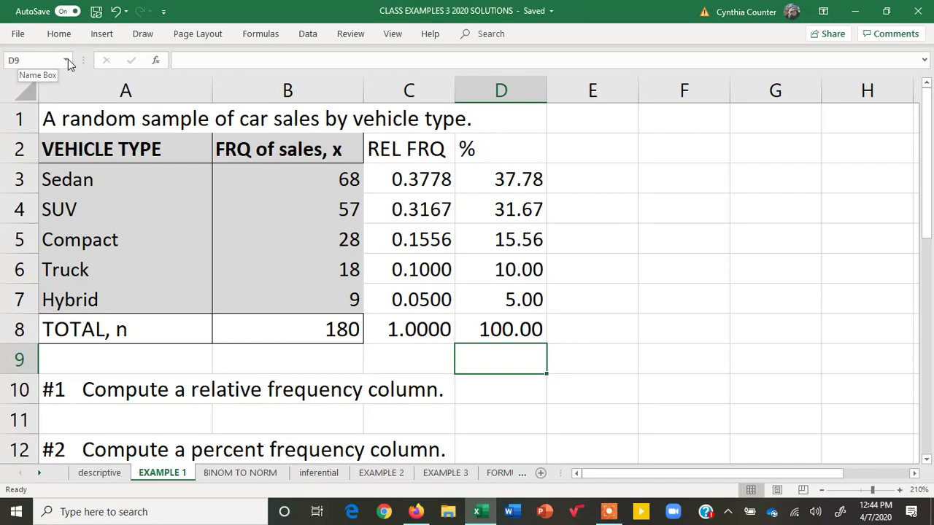
{"action": "left_click_drag", "start_coordinate": [156, 148], "coordinate": [157, 290]}
{"action": "left_click_drag", "start_coordinate": [272, 149], "coordinate": [288, 288]}
{"action": "left_click_drag", "start_coordinate": [95, 149], "coordinate": [274, 296]}
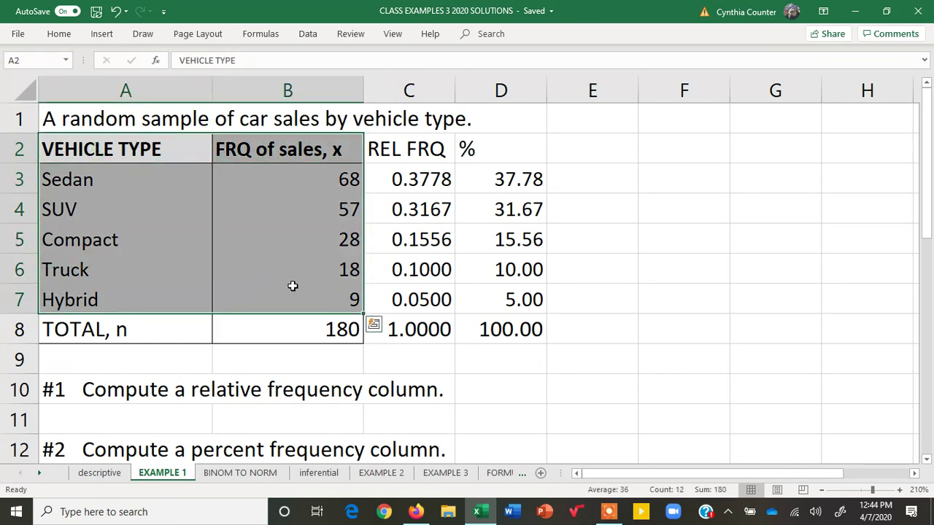
{"action": "left_click", "coordinate": [414, 149]}
{"action": "left_click_drag", "start_coordinate": [414, 149], "coordinate": [422, 296]}
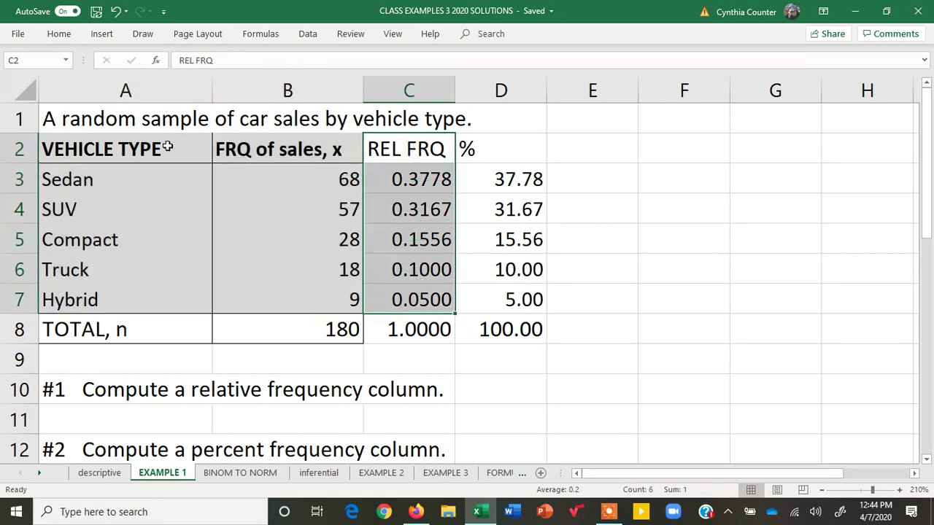
{"action": "left_click_drag", "start_coordinate": [163, 148], "coordinate": [163, 290]}
{"action": "left_click_drag", "start_coordinate": [392, 149], "coordinate": [413, 297]}
{"action": "left_click_drag", "start_coordinate": [188, 150], "coordinate": [186, 292]}
{"action": "left_click_drag", "start_coordinate": [471, 146], "coordinate": [499, 299]}
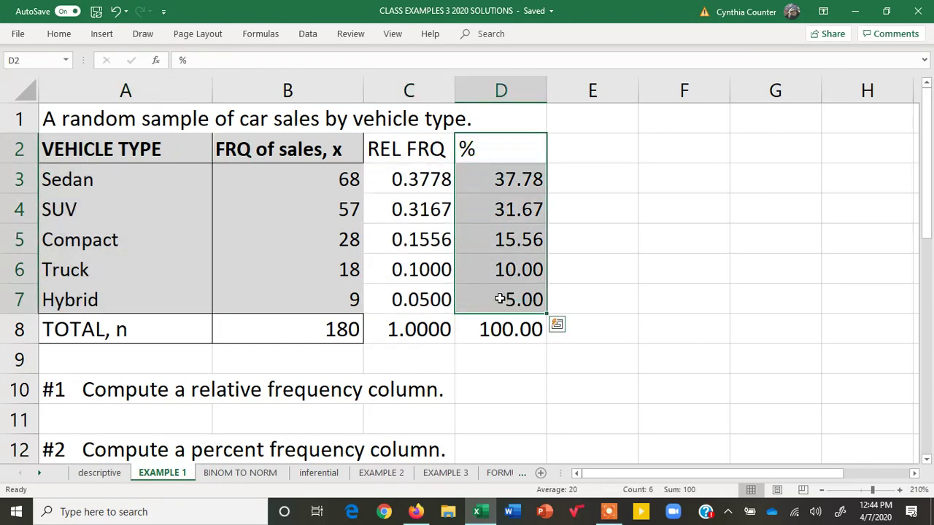
{"action": "left_click_drag", "start_coordinate": [117, 152], "coordinate": [514, 295]}
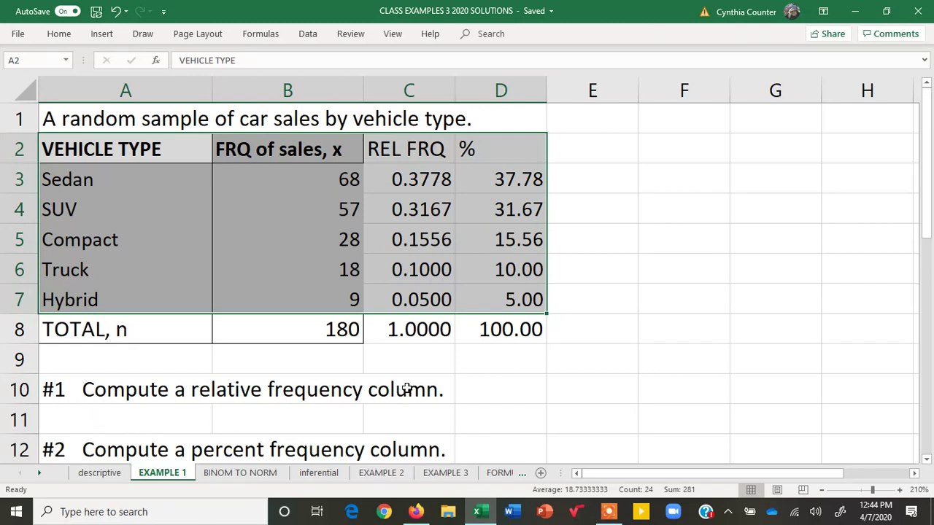
{"action": "left_click_drag", "start_coordinate": [409, 143], "coordinate": [415, 318]}
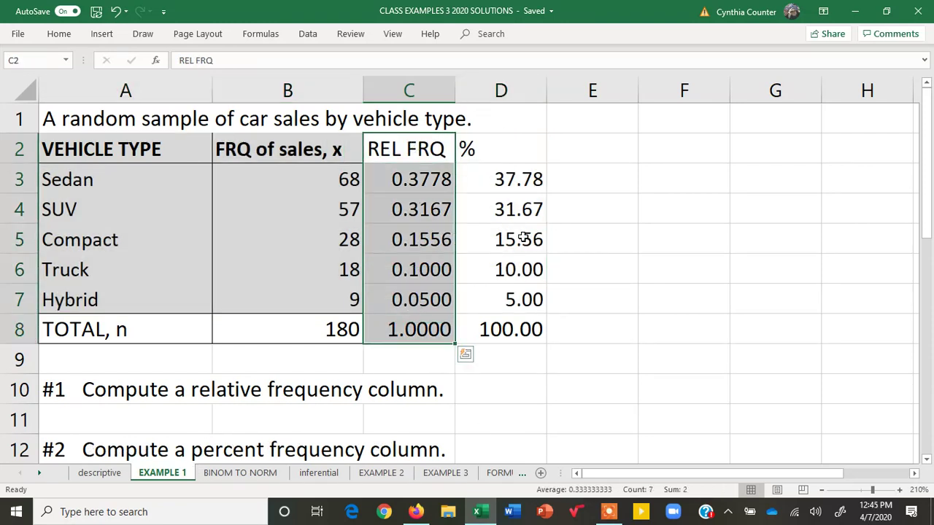
{"action": "left_click_drag", "start_coordinate": [506, 142], "coordinate": [515, 306]}
{"action": "left_click_drag", "start_coordinate": [929, 203], "coordinate": [930, 297]}
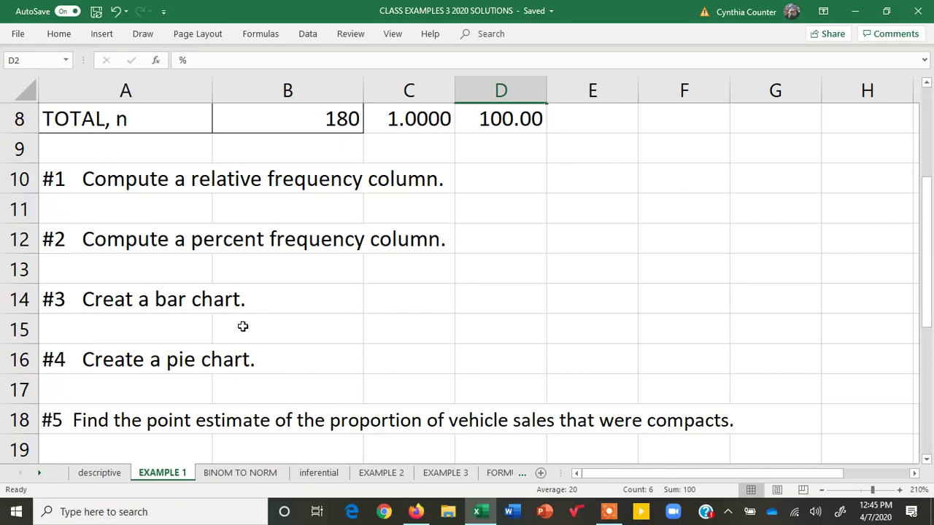
- Enter 'VERTICAL BAR CHART = COLUMN CHART' in C14 and 'HORIZONTAL BAR CHART = BAR CHART' in C15
{"action": "left_click", "coordinate": [421, 297]}
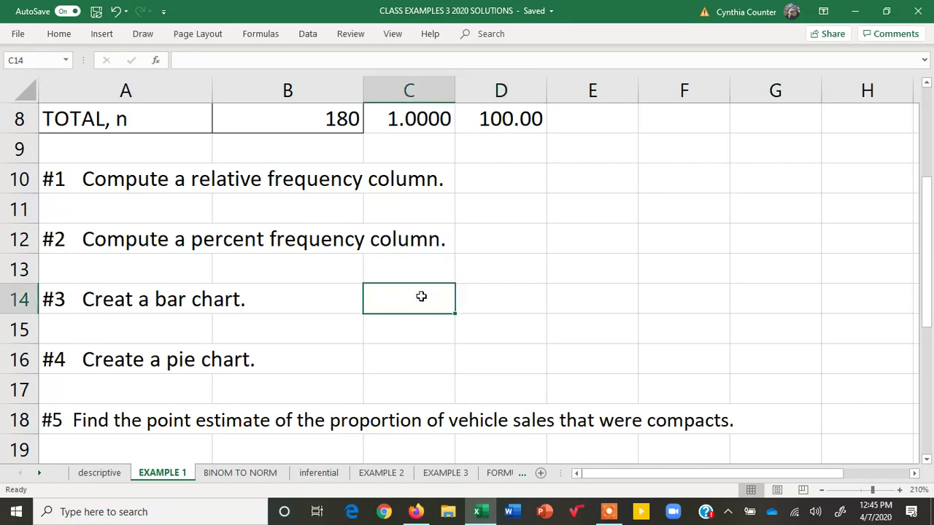
{"action": "type", "text": "VERTICA"}
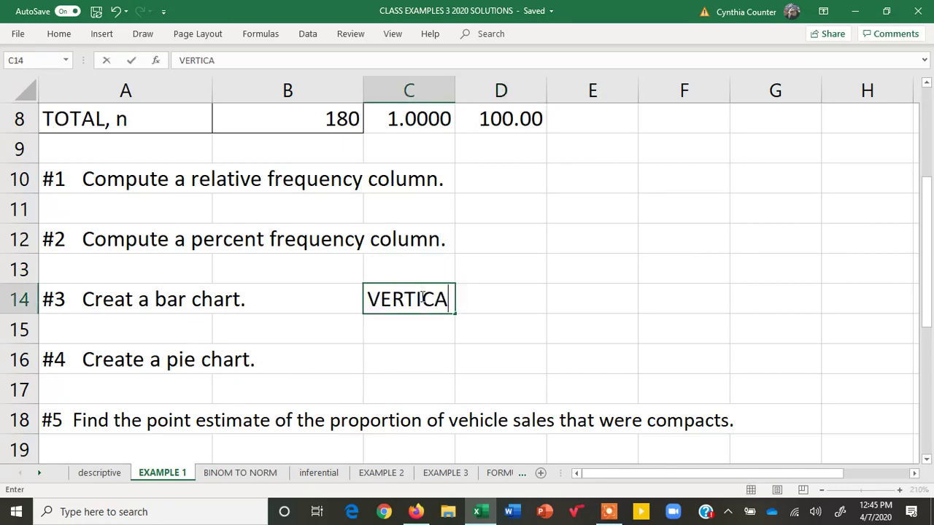
{"action": "type", "text": "L BAR CHAR"}
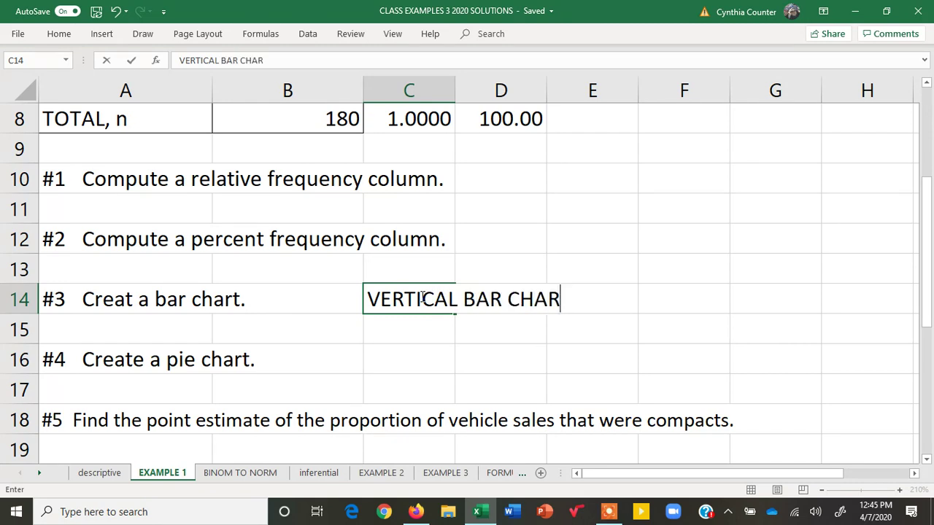
{"action": "type", "text": "T = COLUMN CHART"}
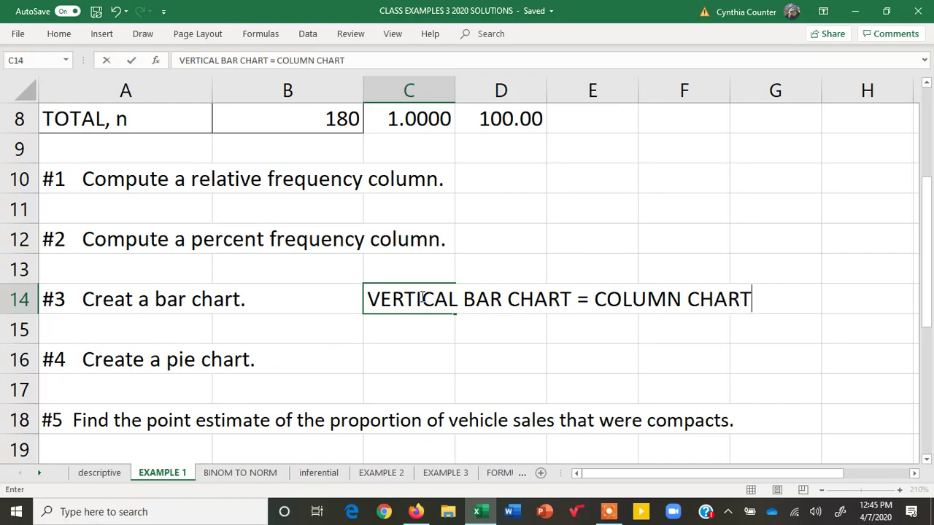
{"action": "key", "text": "Return"}
{"action": "type", "text": "HO"}
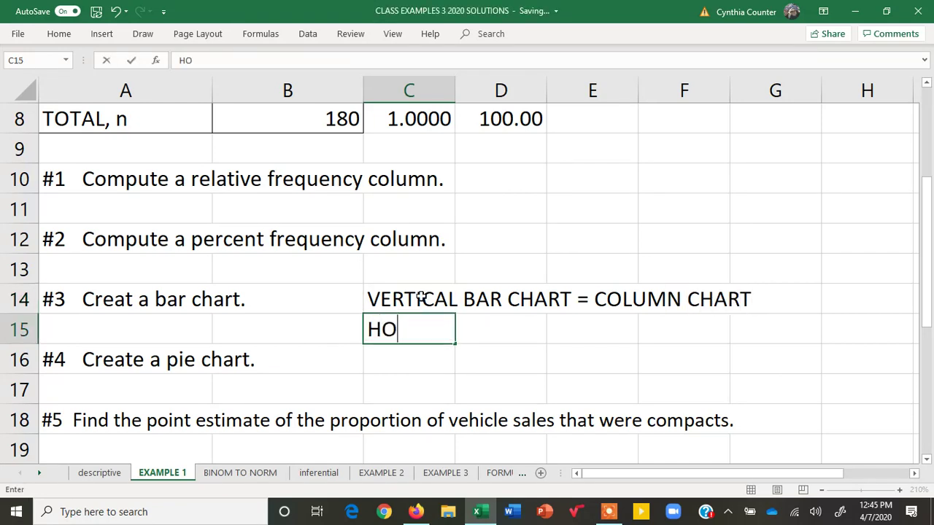
{"action": "type", "text": "RIZONTAL BAR CHART"}
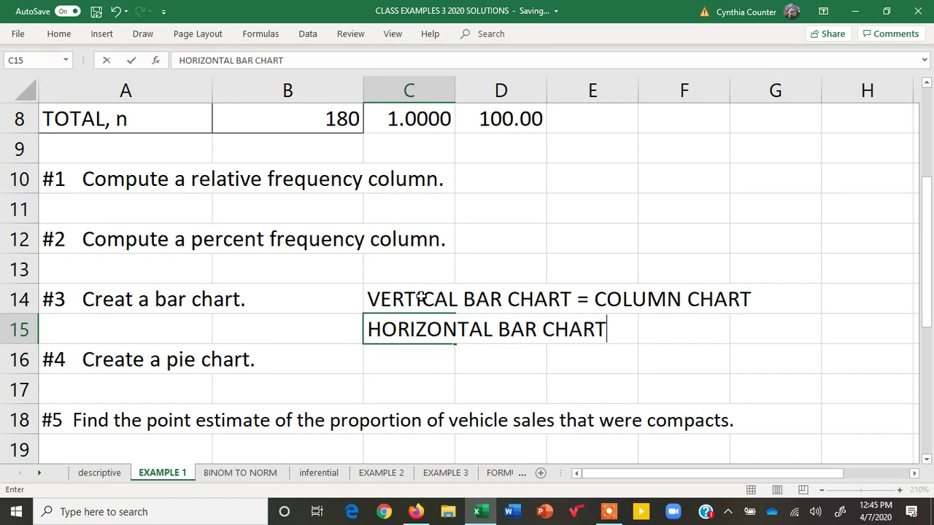
{"action": "type", "text": " = BAR CHART"}
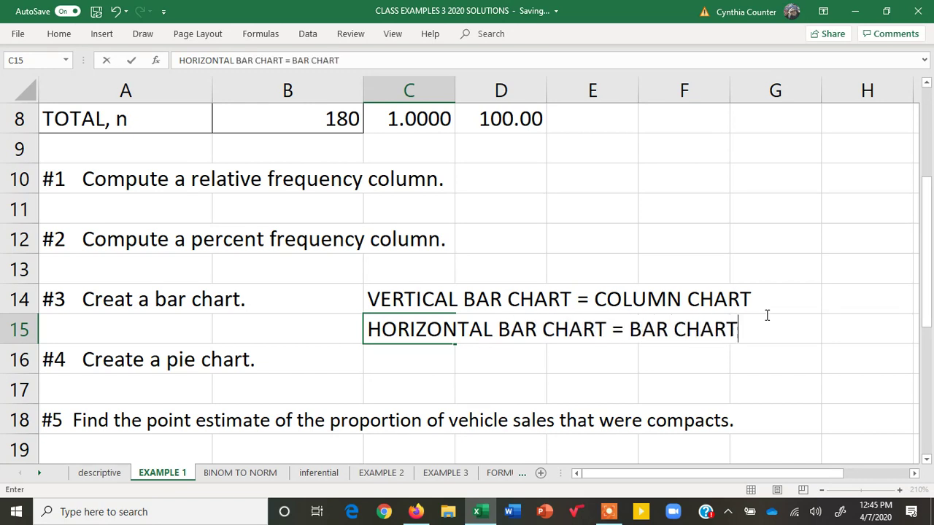
- Select A2:B7 and insert a 3-D Pie chart of the vehicle types' sales frequencies
{"action": "left_click_drag", "start_coordinate": [929, 235], "coordinate": [929, 146]}
{"action": "left_click_drag", "start_coordinate": [129, 151], "coordinate": [272, 300]}
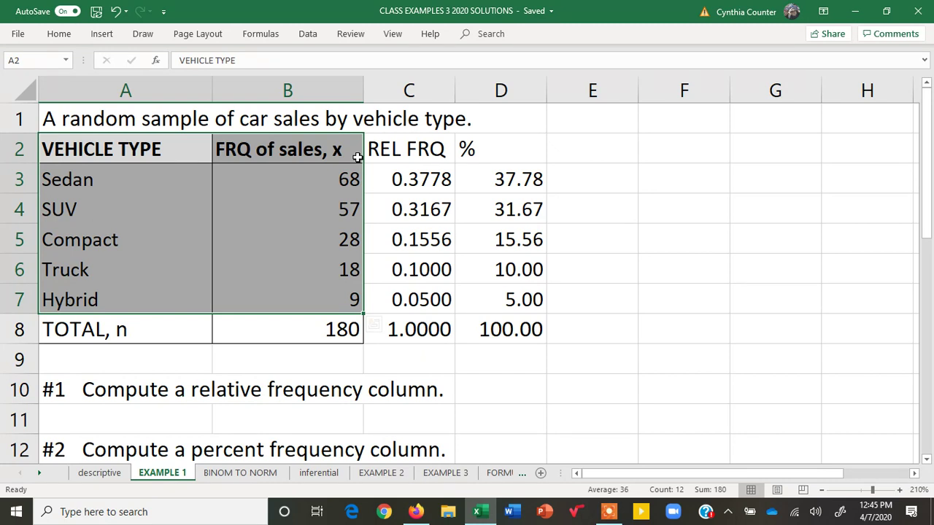
{"action": "left_click", "coordinate": [103, 35]}
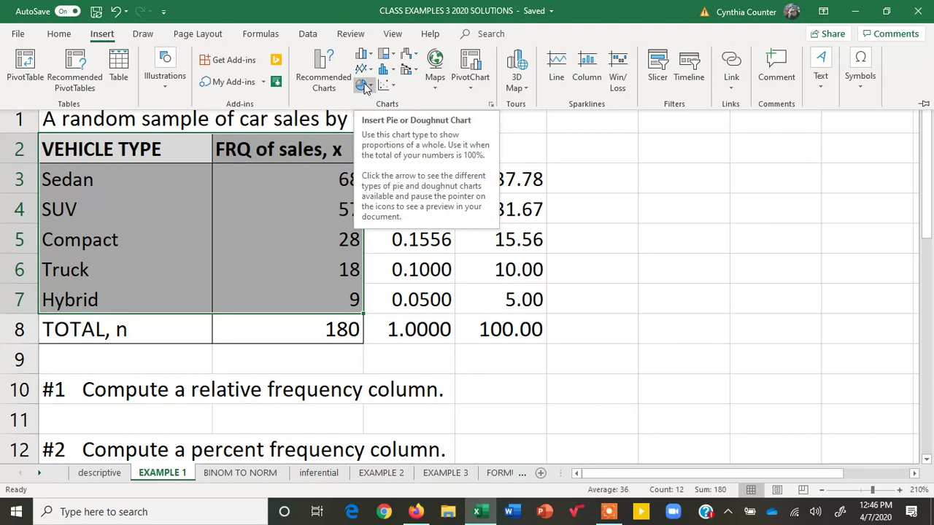
{"action": "left_click", "coordinate": [366, 88]}
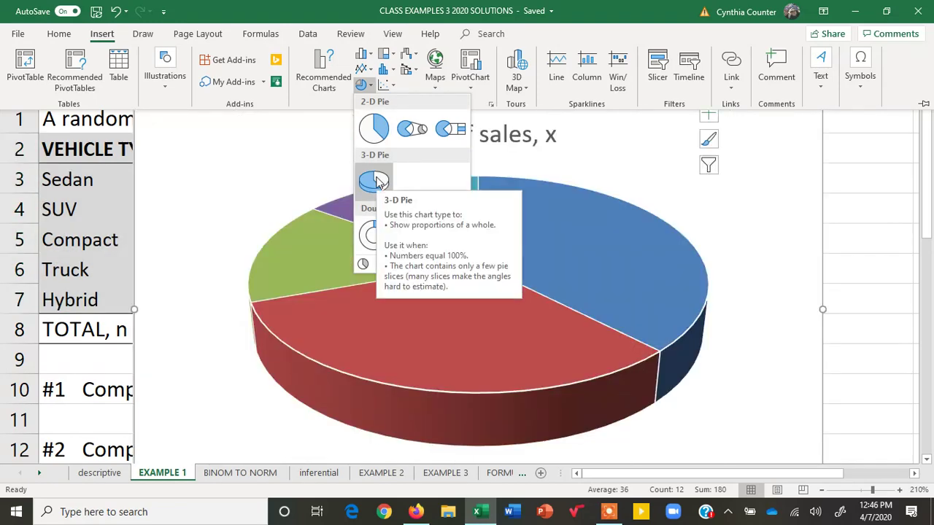
{"action": "left_click", "coordinate": [374, 181]}
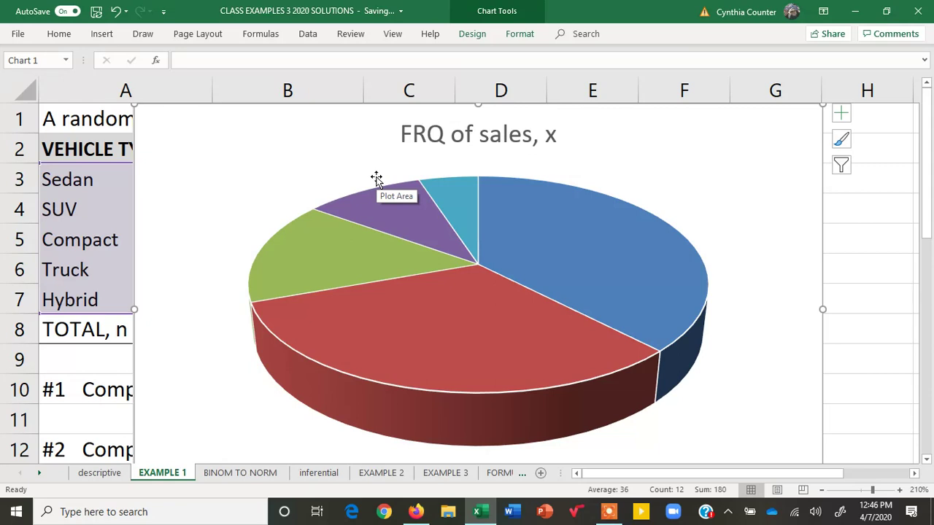
- Shrink the pie chart, undo an accidental plot-area move, and drag the chart right of the table
{"action": "left_click_drag", "start_coordinate": [926, 201], "coordinate": [930, 225]}
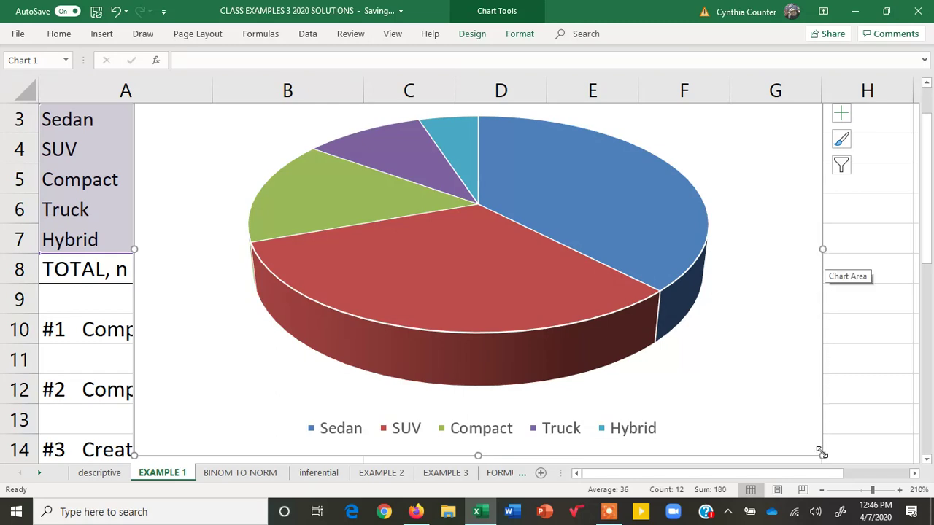
{"action": "left_click_drag", "start_coordinate": [821, 454], "coordinate": [654, 369]}
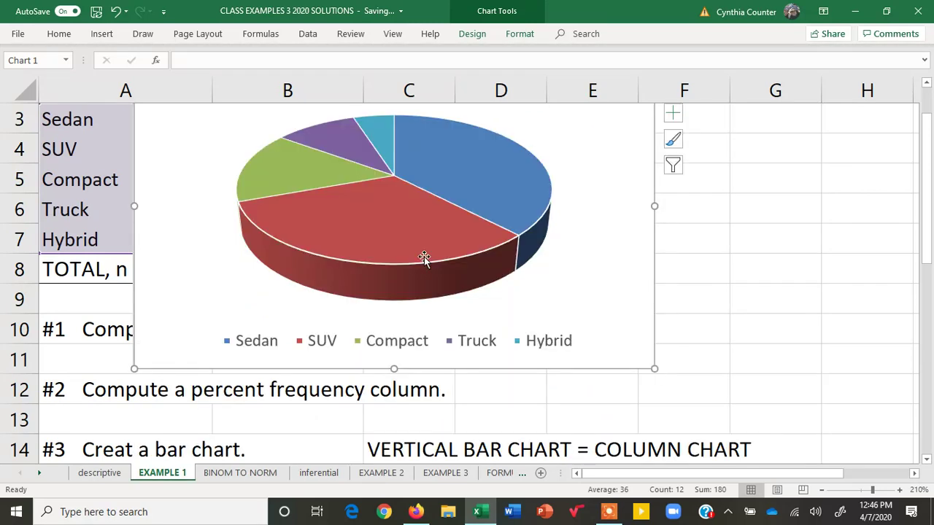
{"action": "left_click_drag", "start_coordinate": [244, 159], "coordinate": [342, 202]}
{"action": "left_click", "coordinate": [115, 10]}
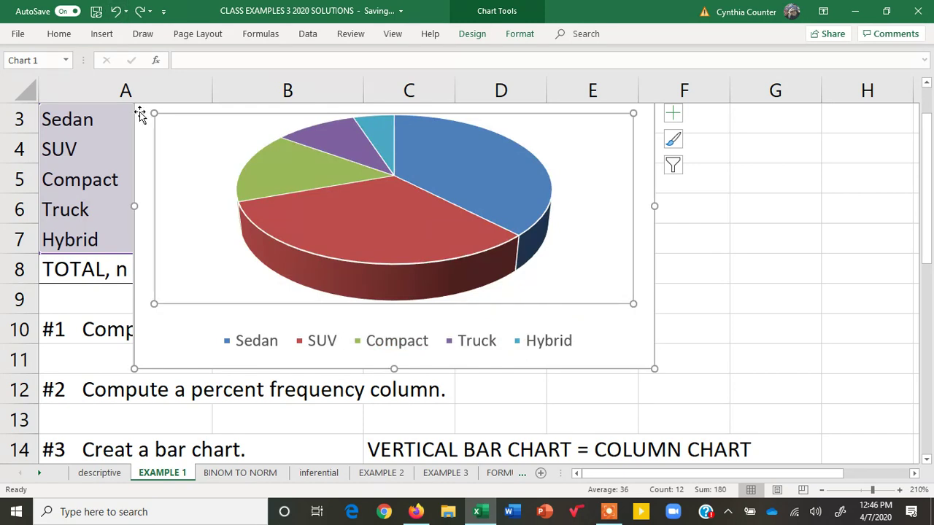
{"action": "left_click_drag", "start_coordinate": [140, 111], "coordinate": [380, 165]}
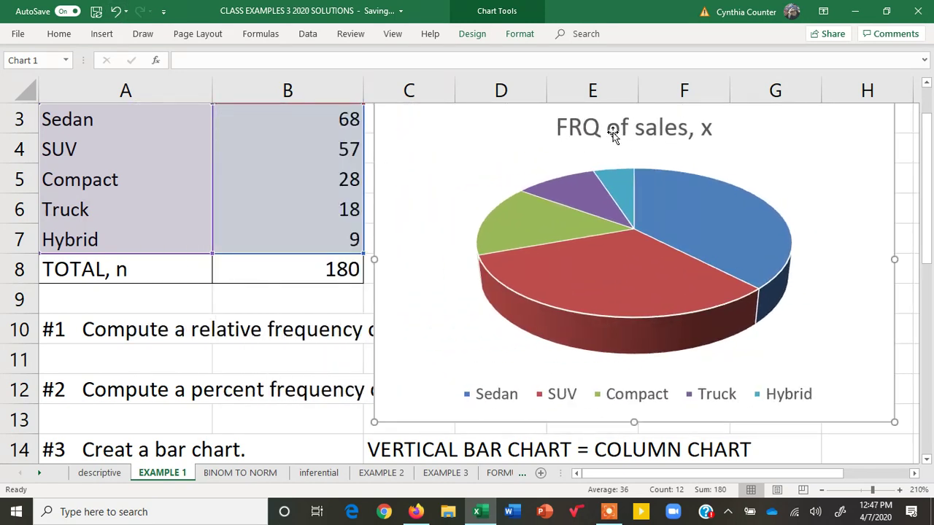
- Replace the pie chart title 'FRQ of sales, x' with 'PIE CHART'
{"action": "left_click", "coordinate": [650, 129]}
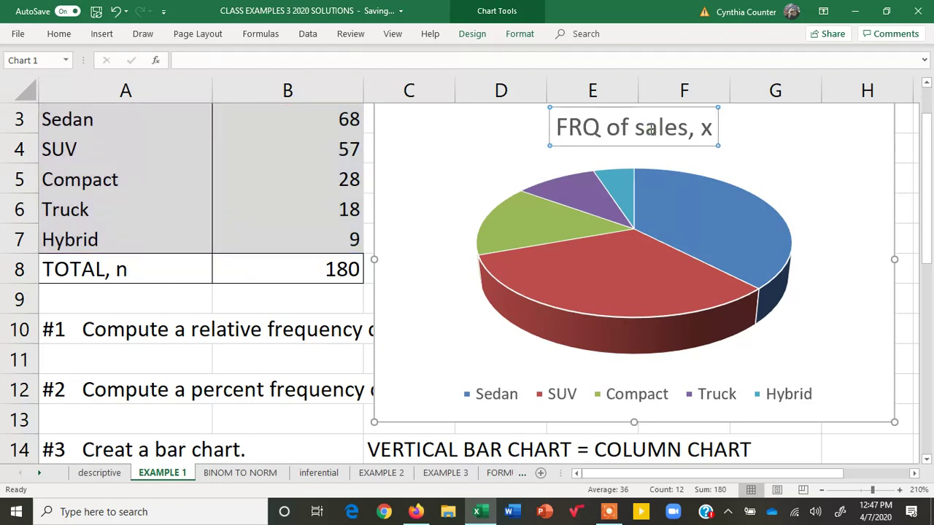
{"action": "type", "text": "PIE CHART"}
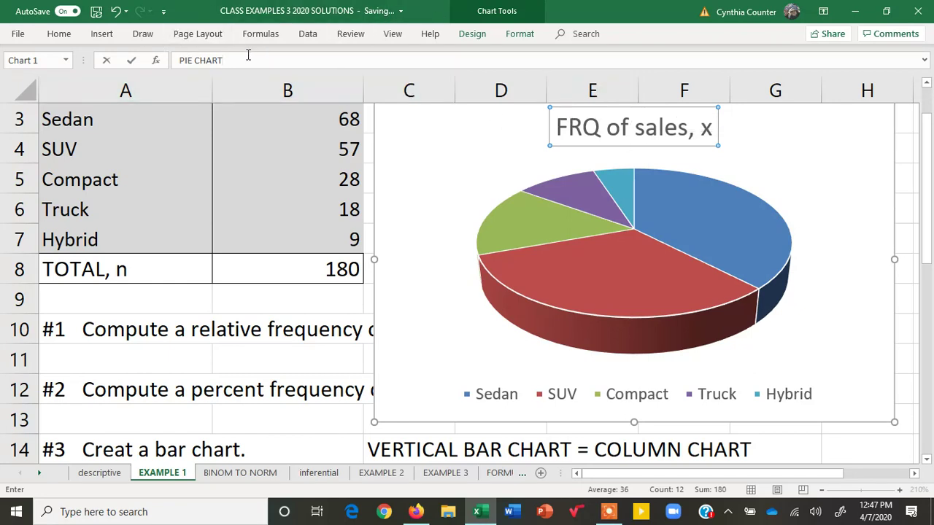
{"action": "key", "text": "Return"}
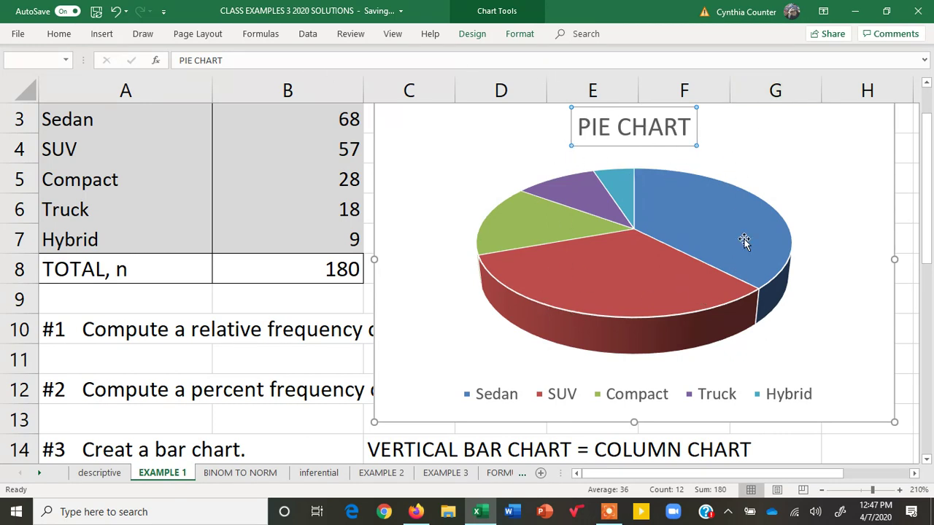
{"action": "mouse_move", "coordinate": [706, 243]}
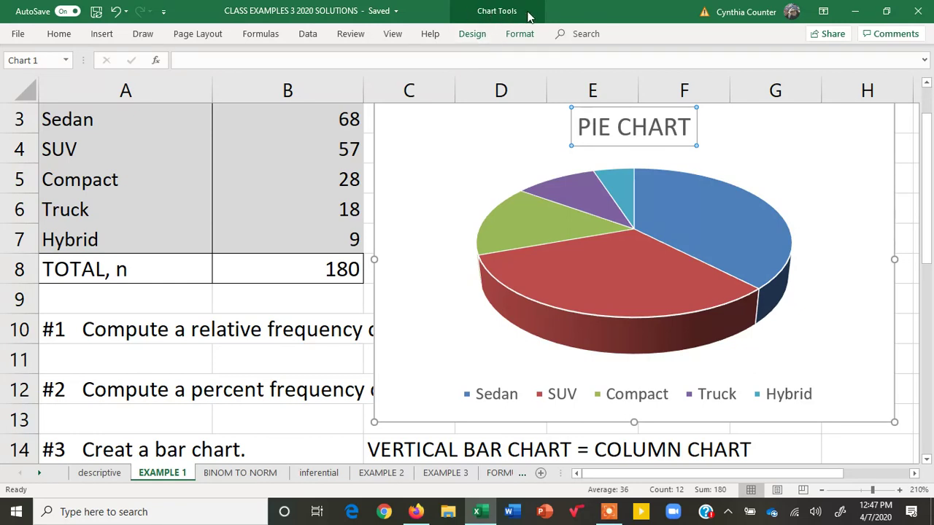
- Apply Quick Layout 1 so slices show labels like Sedan 38% and SUV 32%
{"action": "left_click", "coordinate": [282, 349]}
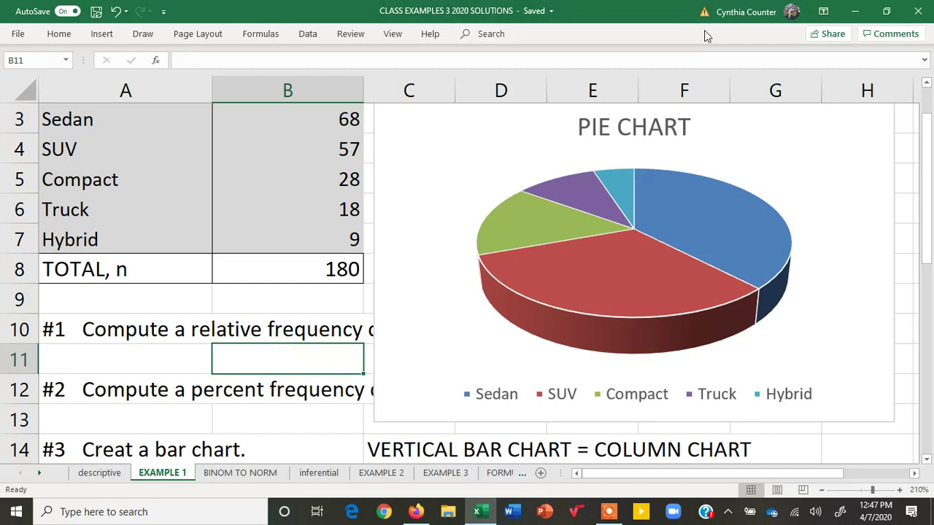
{"action": "left_click", "coordinate": [476, 156]}
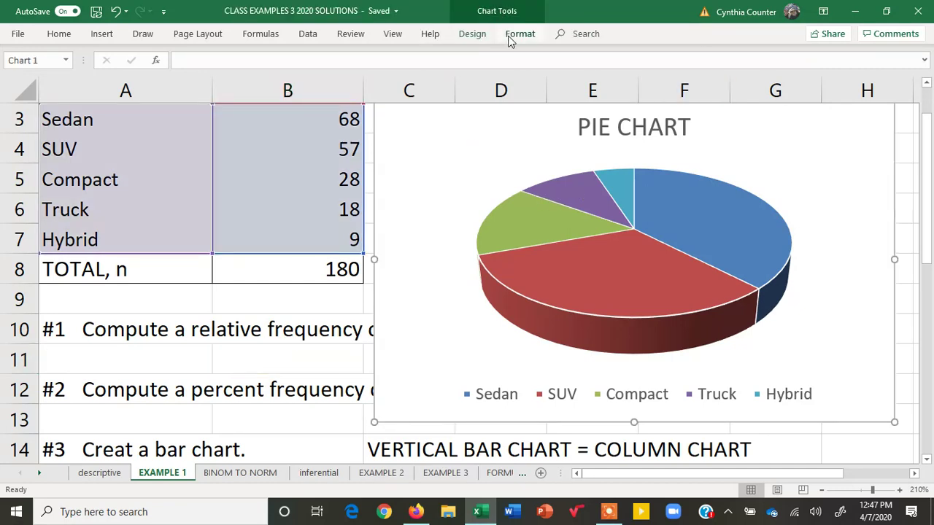
{"action": "left_click", "coordinate": [472, 34]}
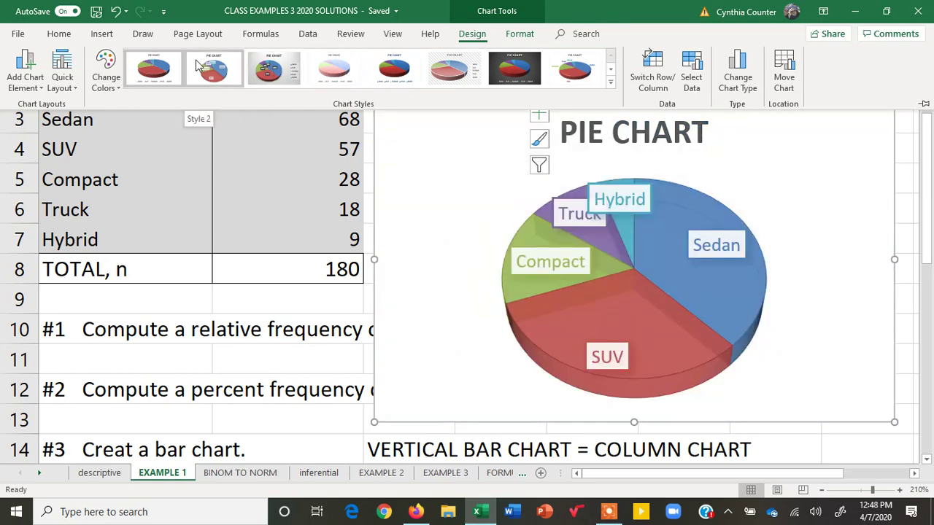
{"action": "left_click", "coordinate": [66, 77]}
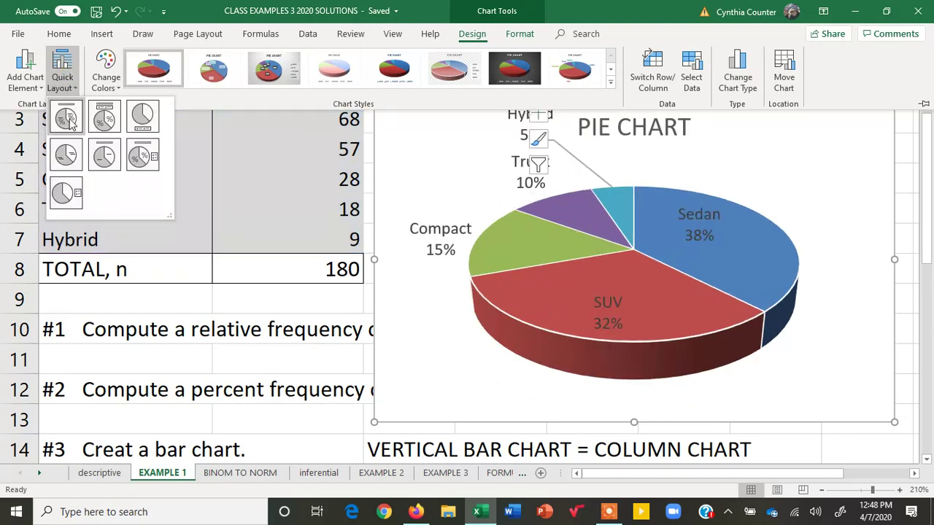
{"action": "left_click", "coordinate": [69, 124]}
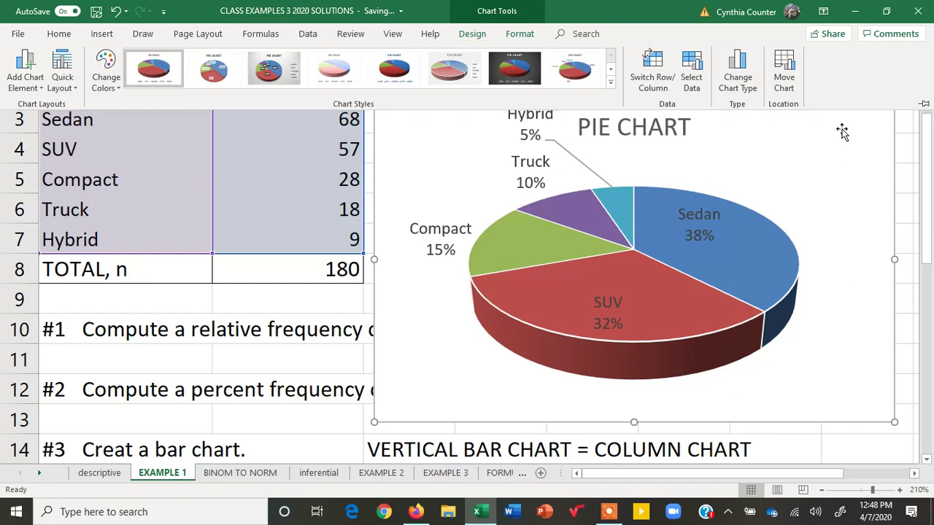
{"action": "key", "text": "ctrl+F1"}
{"action": "left_click", "coordinate": [844, 151]}
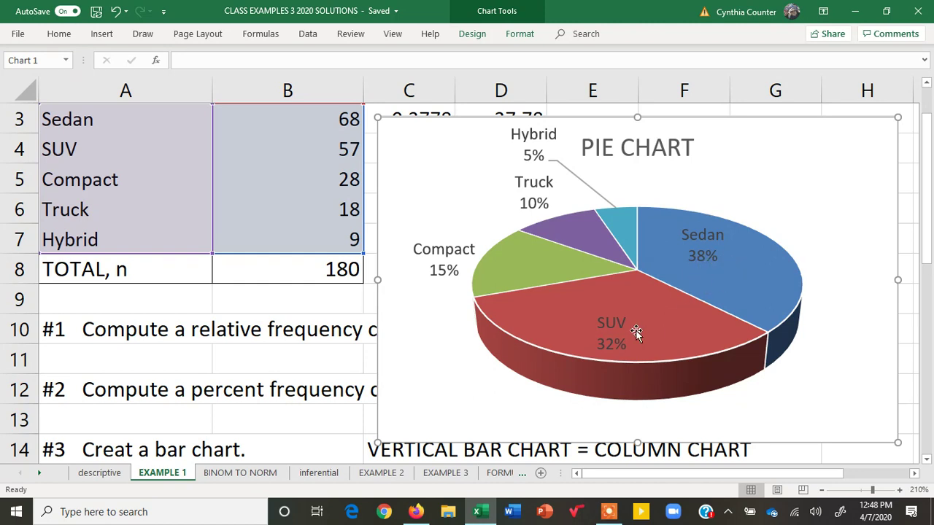
{"action": "mouse_move", "coordinate": [636, 331]}
- Enlarge the labelled pie chart with its handles and drag it right to column G
{"action": "left_click_drag", "start_coordinate": [377, 441], "coordinate": [333, 458]}
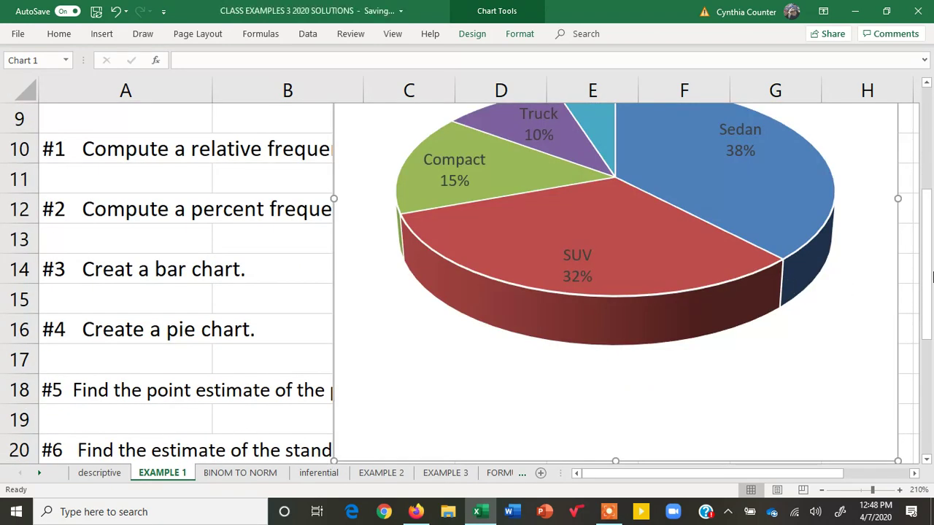
{"action": "left_click_drag", "start_coordinate": [926, 276], "coordinate": [925, 261]}
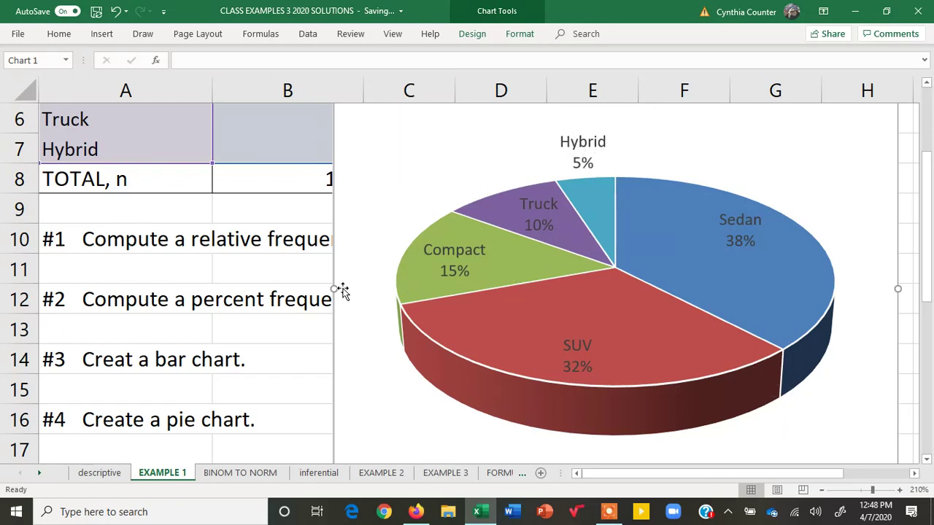
{"action": "left_click_drag", "start_coordinate": [334, 287], "coordinate": [255, 282]}
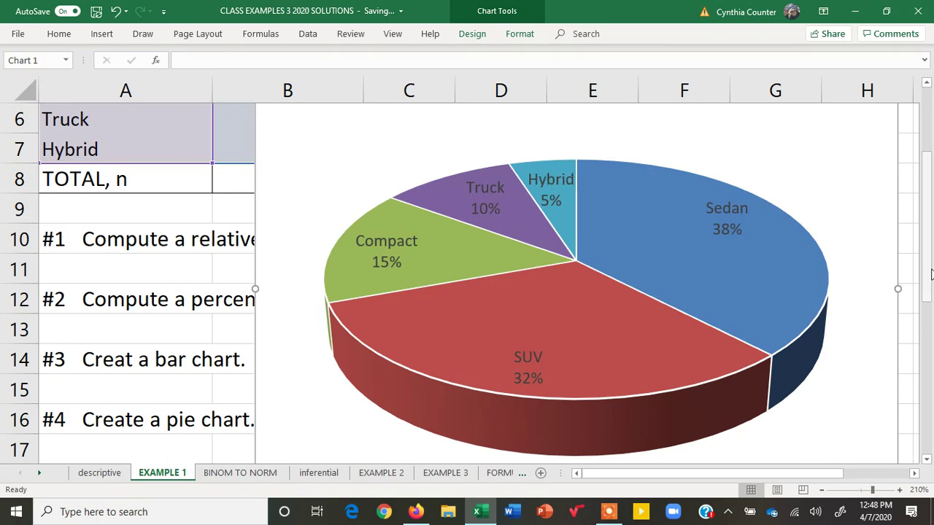
{"action": "mouse_move", "coordinate": [928, 274]}
{"action": "left_mouse_down"}
{"action": "mouse_move", "coordinate": [929, 223]}
{"action": "mouse_move", "coordinate": [931, 270]}
{"action": "left_mouse_up"}
{"action": "left_click_drag", "start_coordinate": [927, 245], "coordinate": [931, 211]}
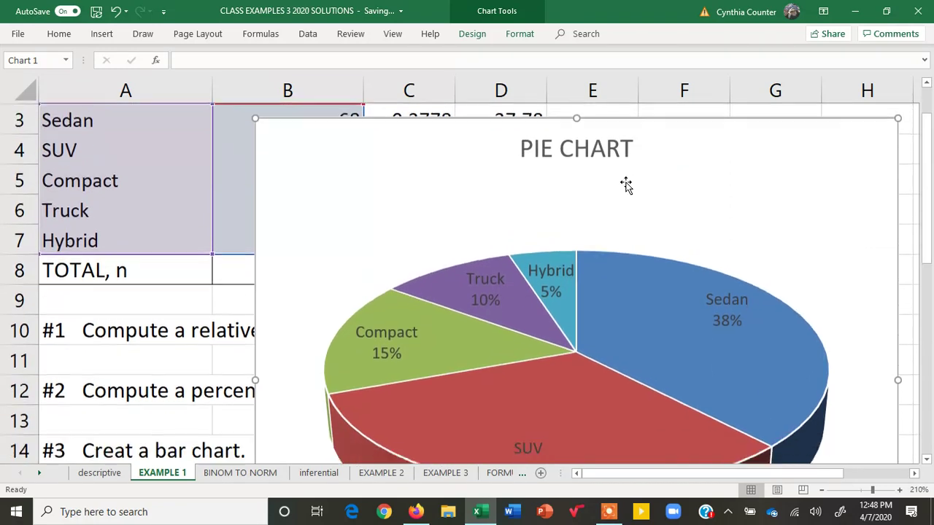
{"action": "left_click_drag", "start_coordinate": [291, 151], "coordinate": [838, 140]}
{"action": "left_click_drag", "start_coordinate": [928, 143], "coordinate": [930, 188]}
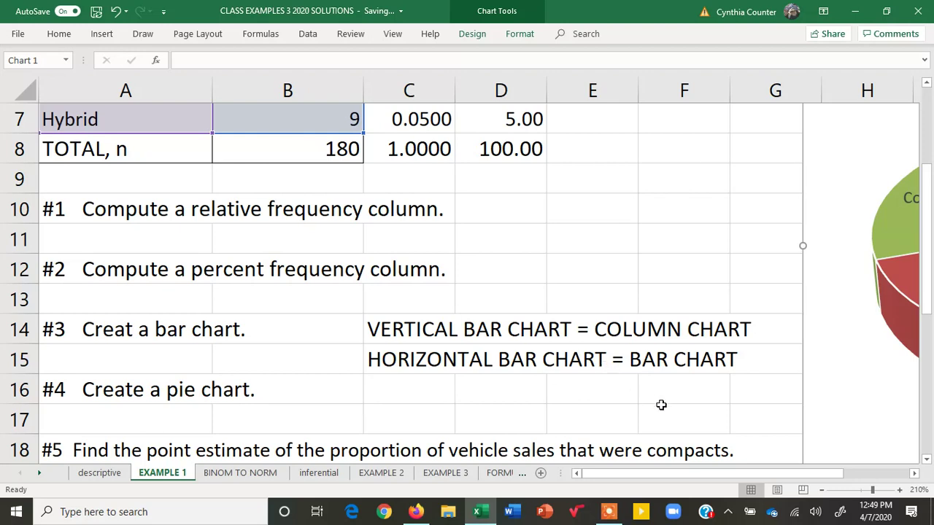
- Select A2:B7 and insert a 3-D Clustered Column chart of the sales frequencies
{"action": "left_click_drag", "start_coordinate": [929, 275], "coordinate": [928, 182]}
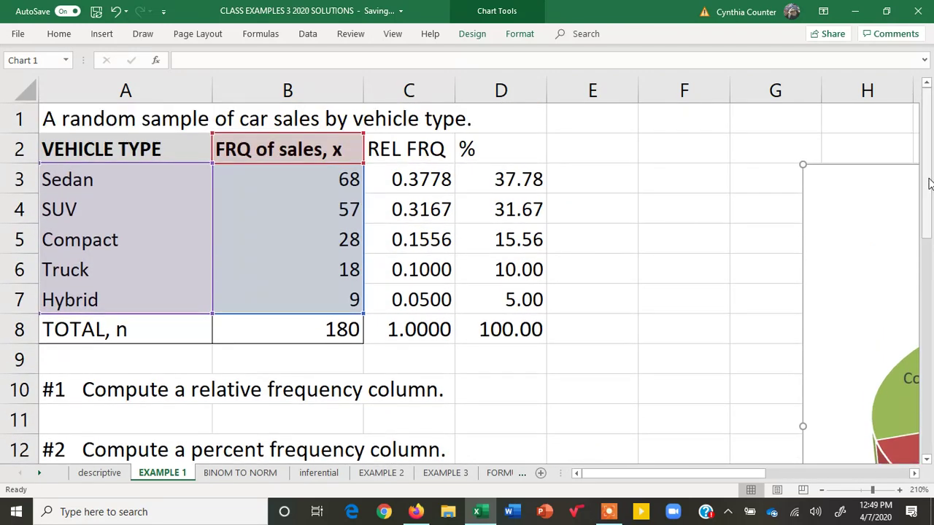
{"action": "left_click", "coordinate": [636, 187]}
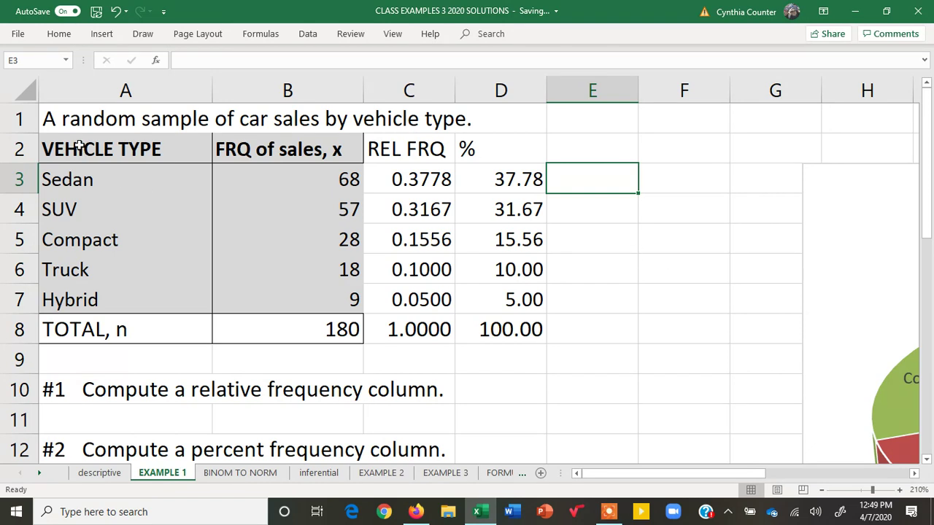
{"action": "left_click_drag", "start_coordinate": [79, 144], "coordinate": [268, 294]}
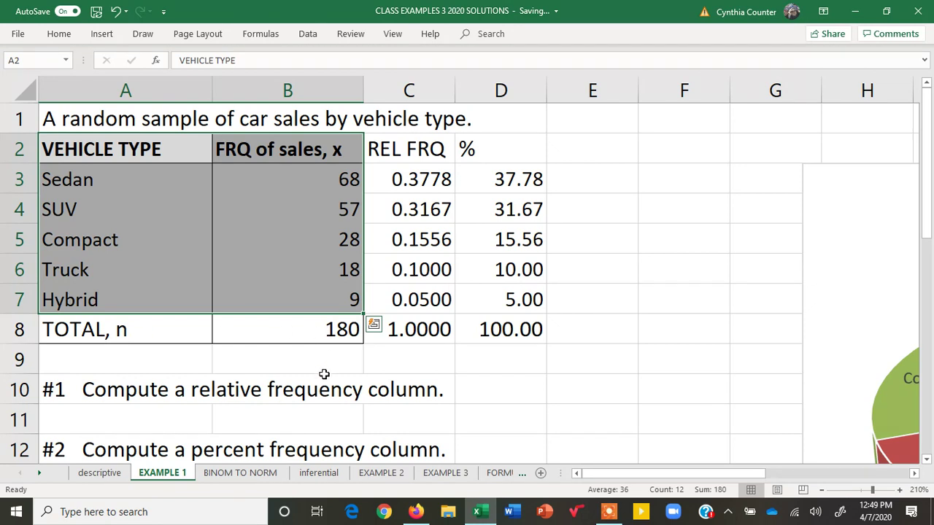
{"action": "left_click", "coordinate": [102, 36]}
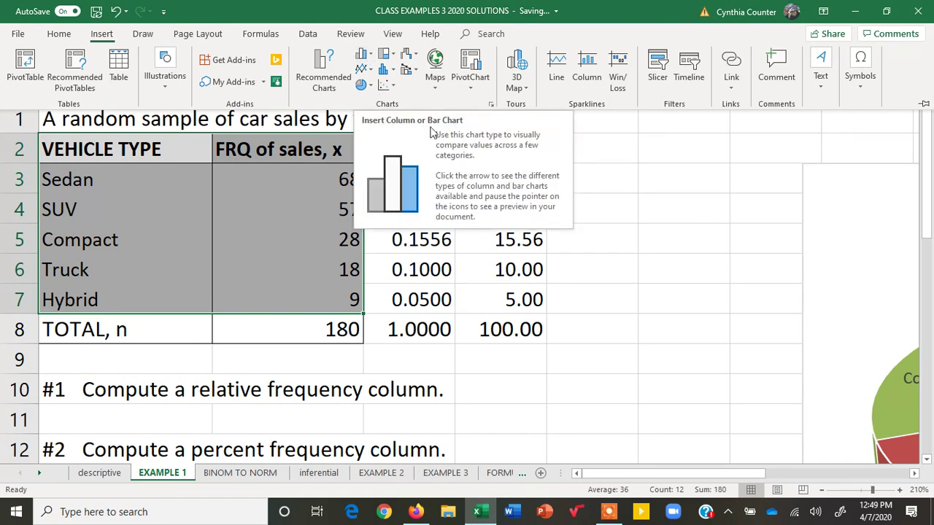
{"action": "left_click", "coordinate": [367, 59]}
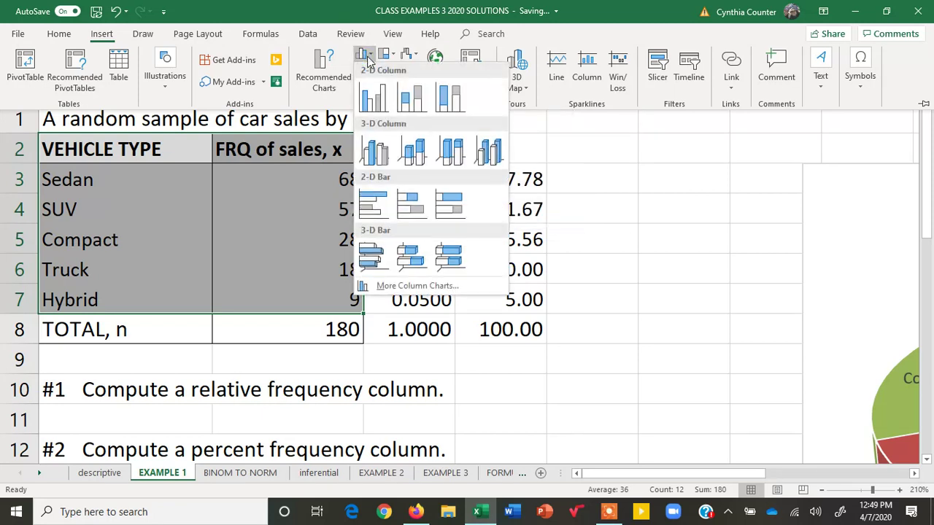
{"action": "left_click", "coordinate": [376, 153]}
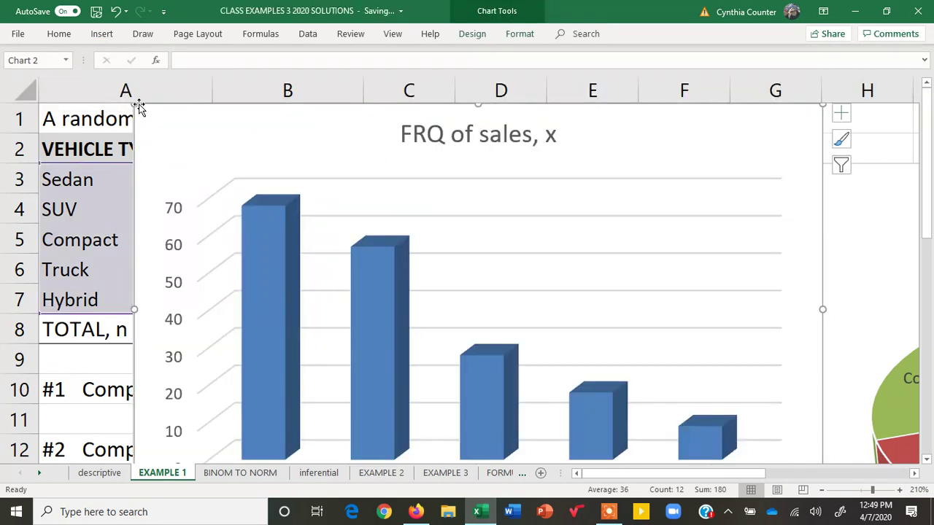
- Nudge the column chart and retitle it 'VERTICAL BAR CHART/COLUMN CHART'
{"action": "left_click_drag", "start_coordinate": [137, 108], "coordinate": [197, 164]}
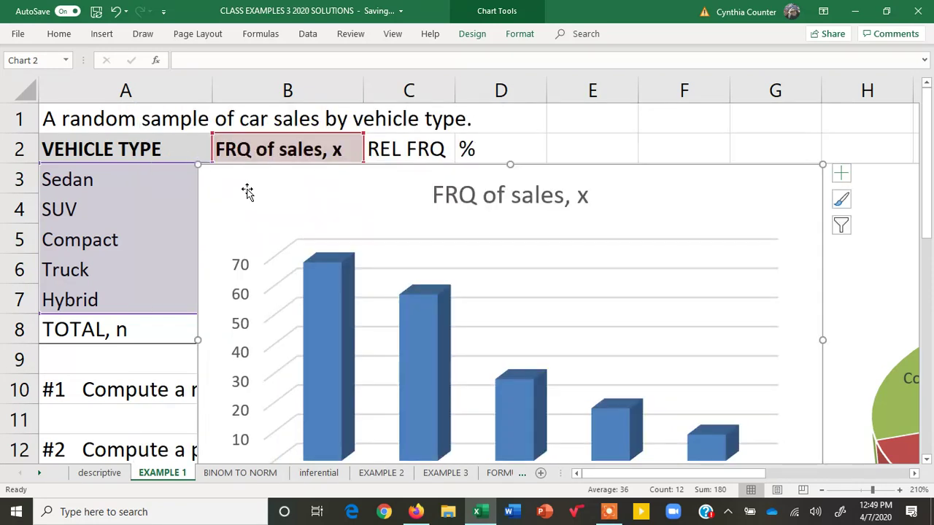
{"action": "mouse_move", "coordinate": [246, 191]}
{"action": "left_mouse_down"}
{"action": "mouse_move", "coordinate": [302, 139]}
{"action": "mouse_move", "coordinate": [289, 134]}
{"action": "left_mouse_up"}
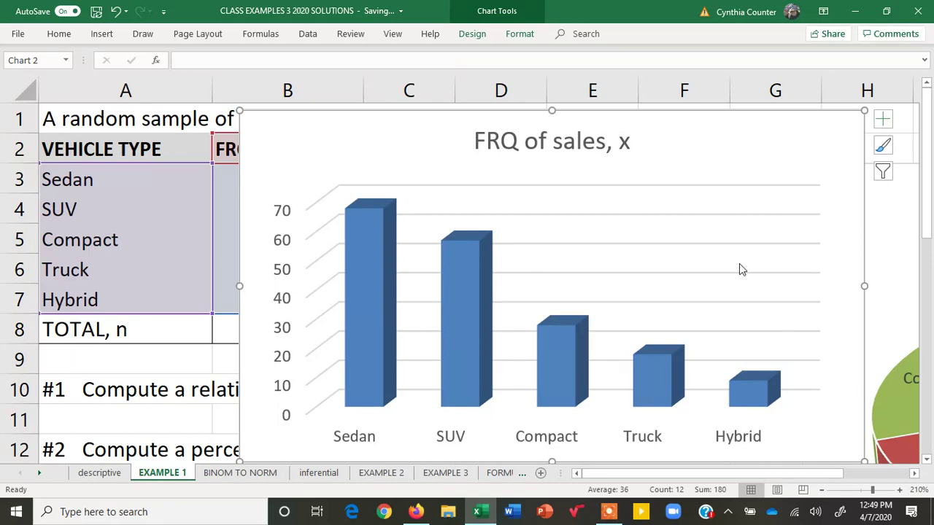
{"action": "left_click", "coordinate": [588, 145]}
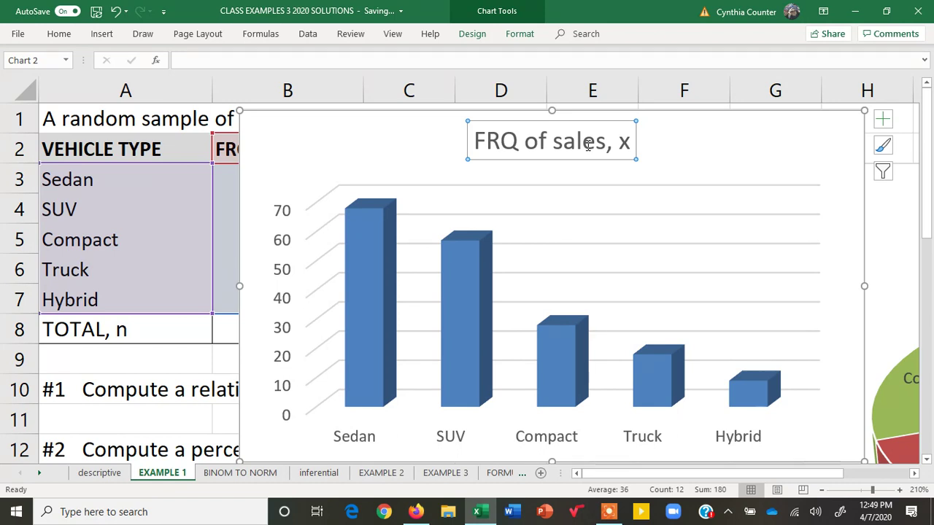
{"action": "type", "text": "VERTIC"}
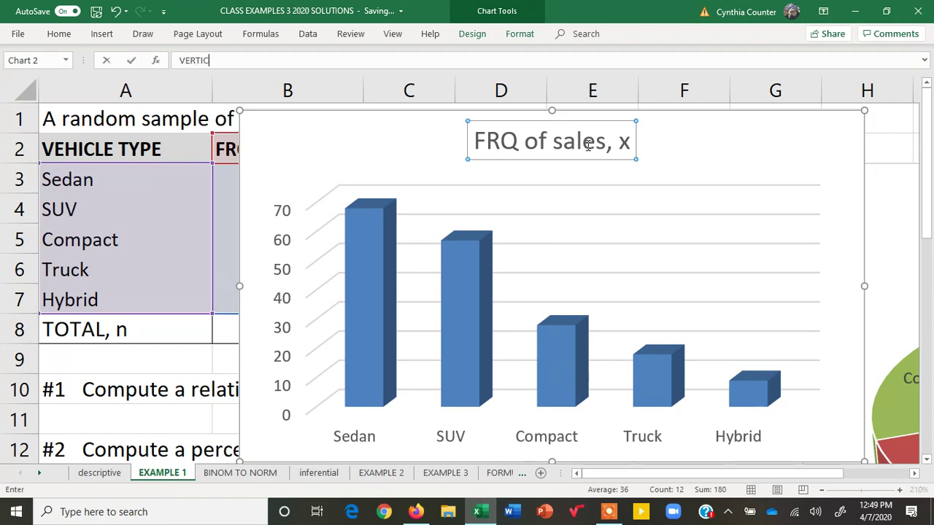
{"action": "type", "text": "AL/"}
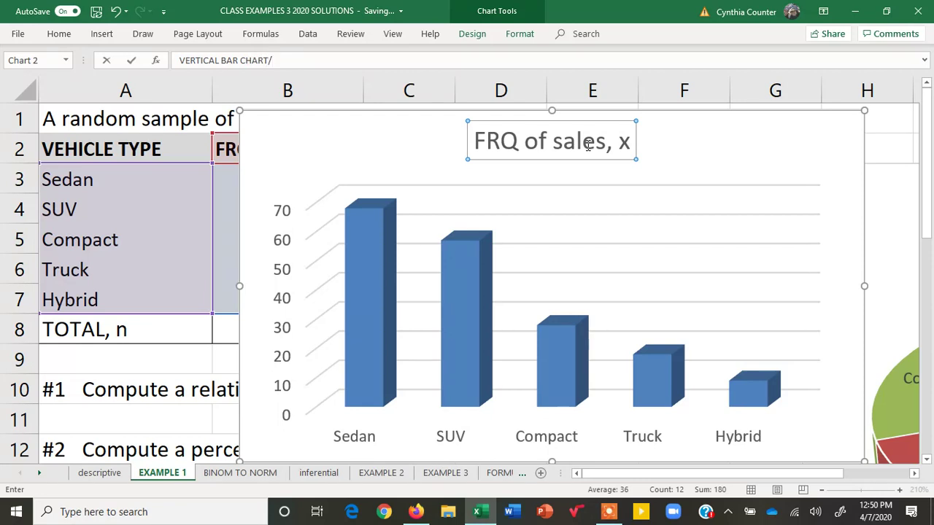
{"action": "type", "text": "UMN CHART"}
{"action": "key", "text": "Return"}
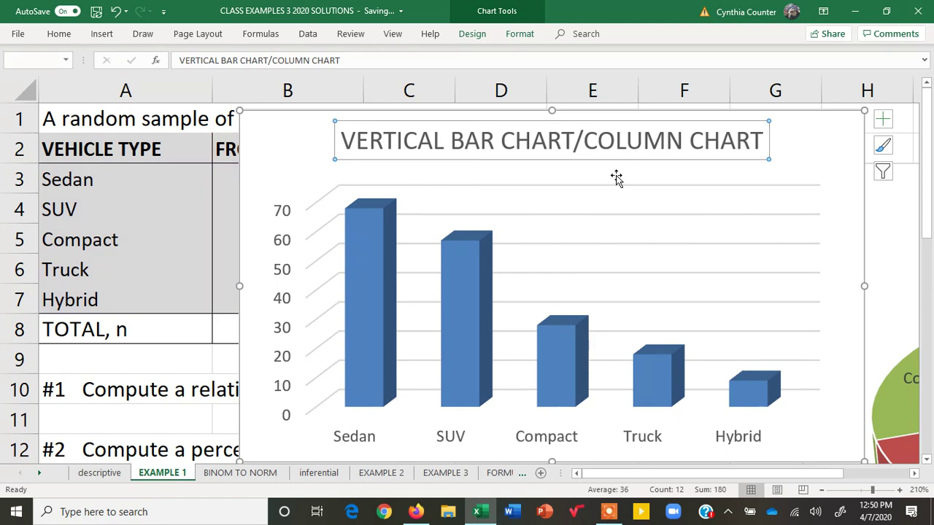
- Drag the column chart right off columns B–D and return to cell E2
{"action": "left_click", "coordinate": [301, 150]}
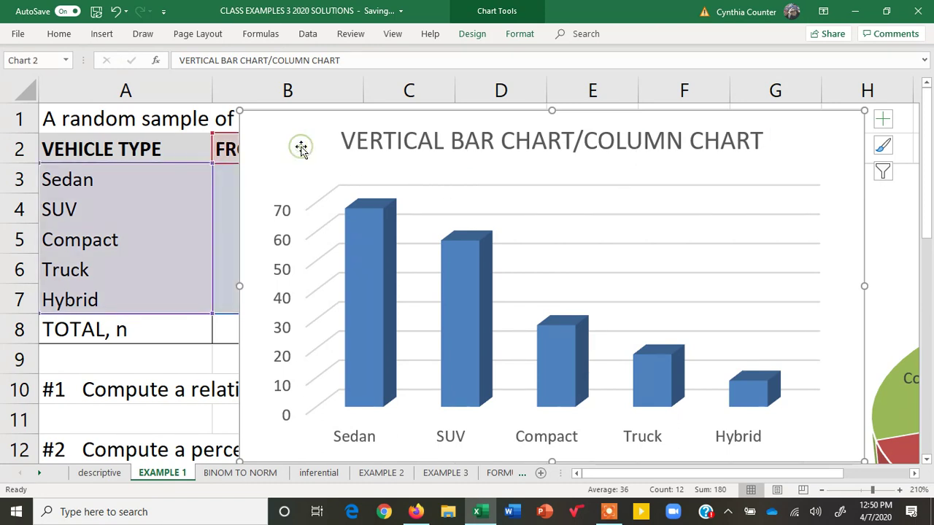
{"action": "double_click", "coordinate": [302, 149]}
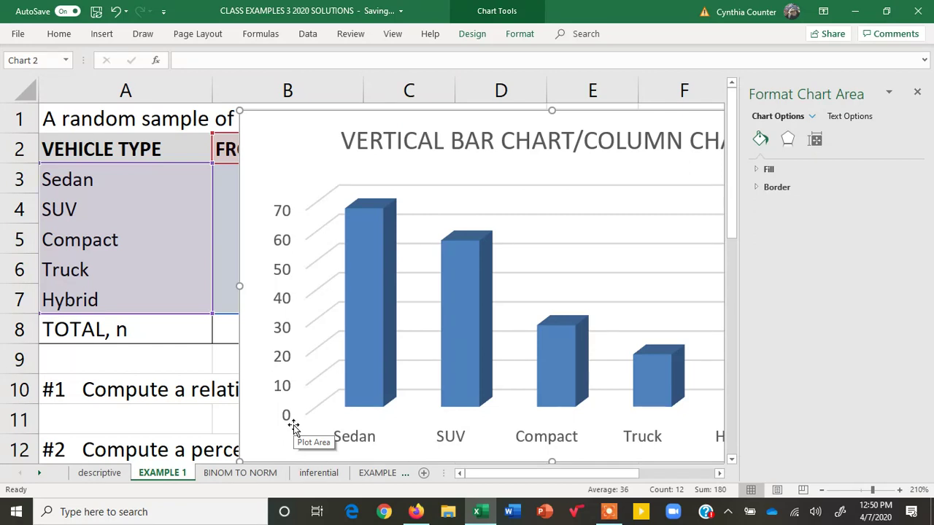
{"action": "left_click", "coordinate": [917, 92]}
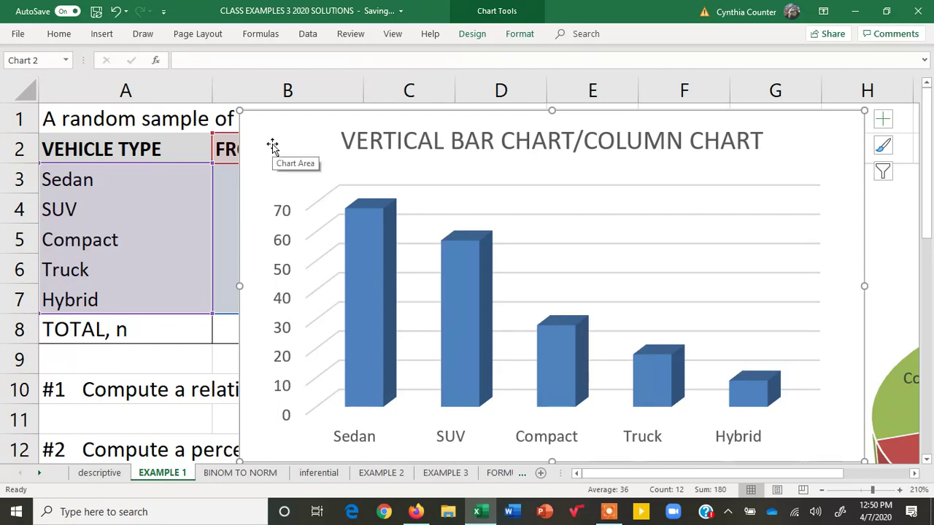
{"action": "left_click_drag", "start_coordinate": [272, 146], "coordinate": [627, 166]}
{"action": "left_click", "coordinate": [599, 149]}
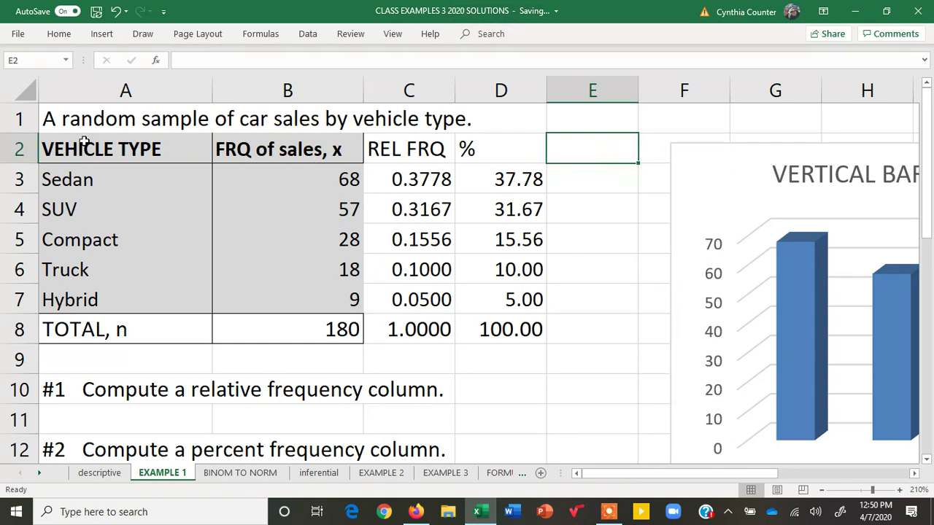
- Select the vehicle types A2:A7 with REL FRQ C2:C7 and insert a 3-D Clustered Bar chart
{"action": "left_click", "coordinate": [60, 149]}
{"action": "left_click_drag", "start_coordinate": [60, 149], "coordinate": [69, 293]}
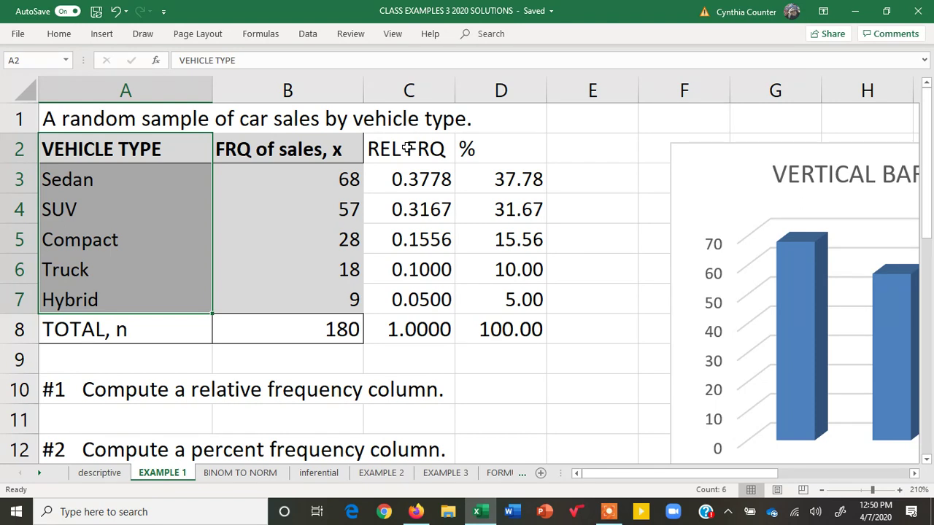
{"action": "left_click_drag", "start_coordinate": [407, 149], "coordinate": [393, 294]}
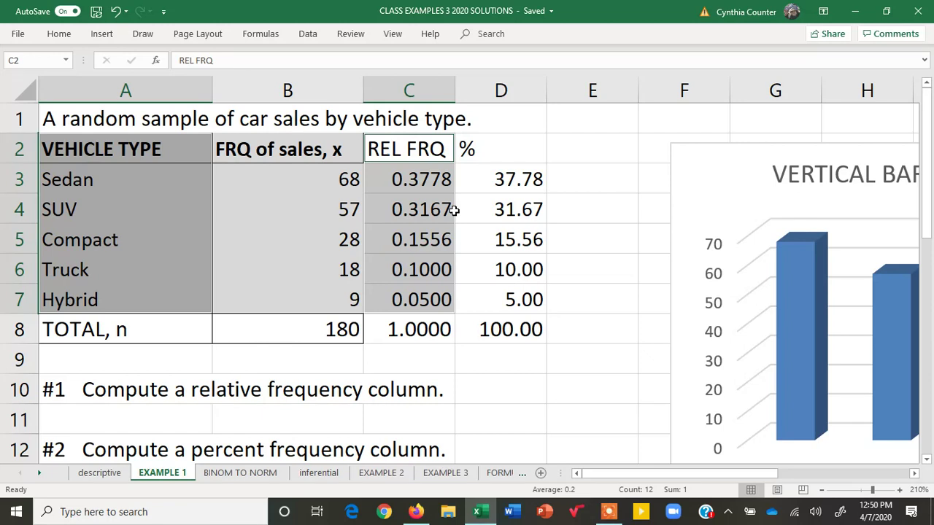
{"action": "left_click", "coordinate": [103, 35]}
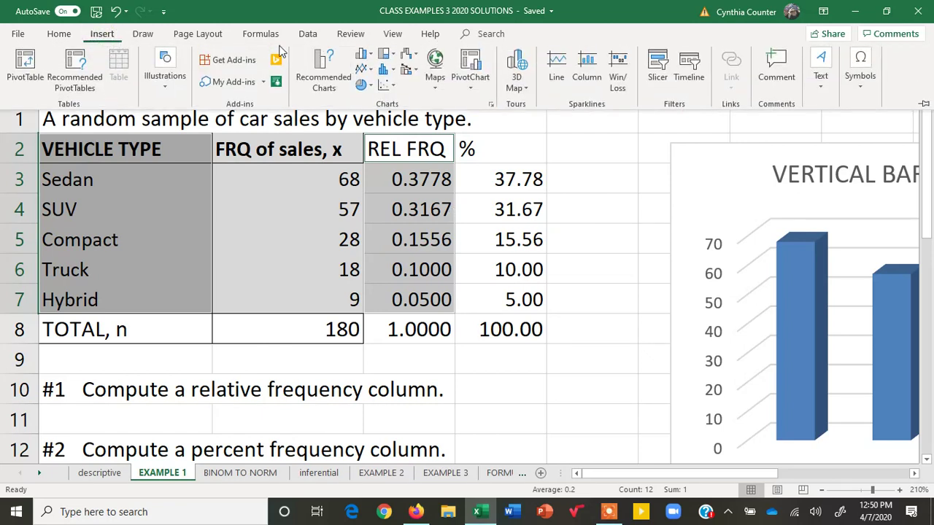
{"action": "left_click", "coordinate": [366, 56]}
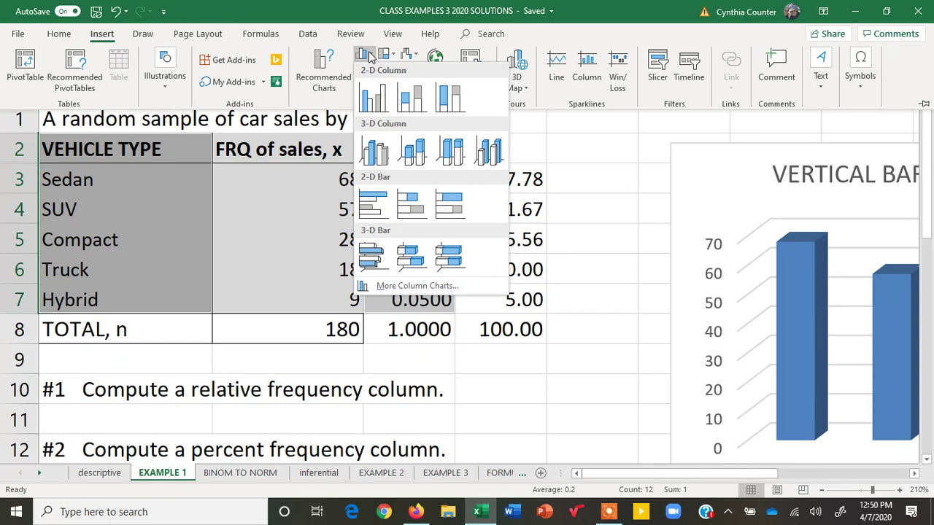
{"action": "left_click", "coordinate": [374, 257]}
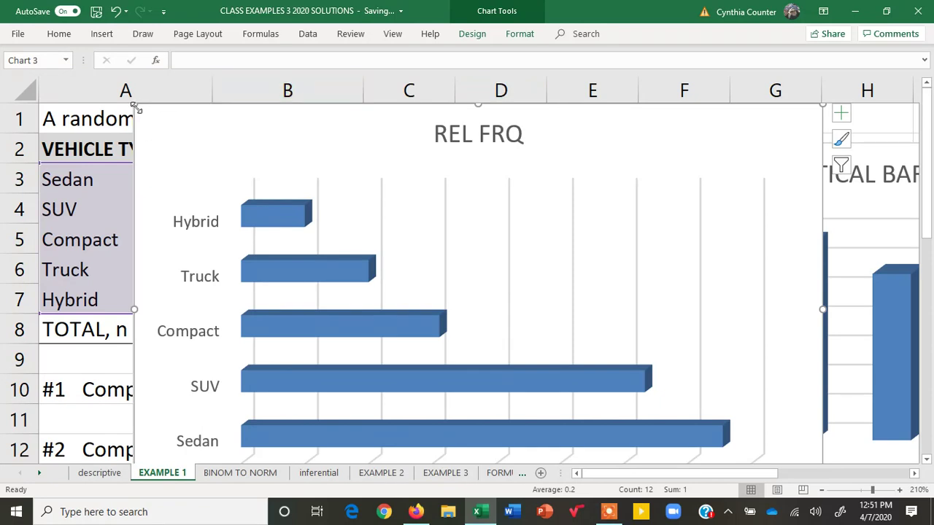
- Resize the new bar chart smaller from its corners and reposition it
{"action": "left_click_drag", "start_coordinate": [135, 105], "coordinate": [173, 154]}
{"action": "mouse_move", "coordinate": [367, 187]}
{"action": "left_mouse_down"}
{"action": "mouse_move", "coordinate": [367, 160]}
{"action": "mouse_move", "coordinate": [350, 148]}
{"action": "left_mouse_up"}
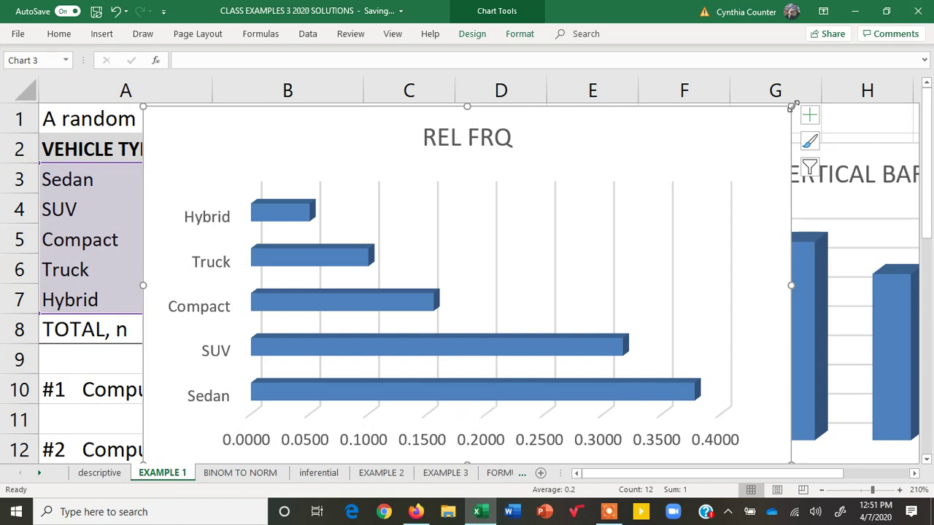
{"action": "left_click_drag", "start_coordinate": [792, 107], "coordinate": [771, 145]}
{"action": "left_click_drag", "start_coordinate": [673, 183], "coordinate": [704, 133]}
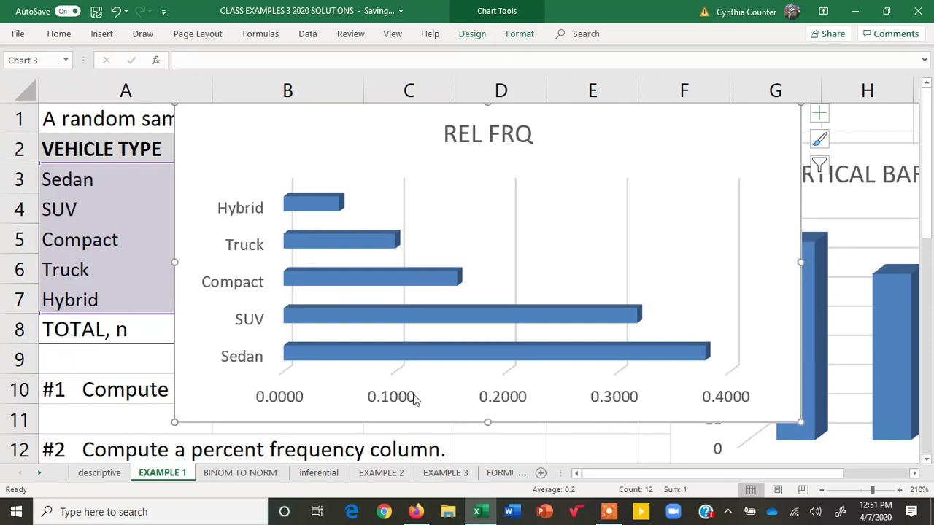
- Rename the chart title from REL FRQ to 'REL FRQ HORIZONTAL BAR CHART'
{"action": "left_click", "coordinate": [508, 133]}
{"action": "double_click", "coordinate": [530, 133]}
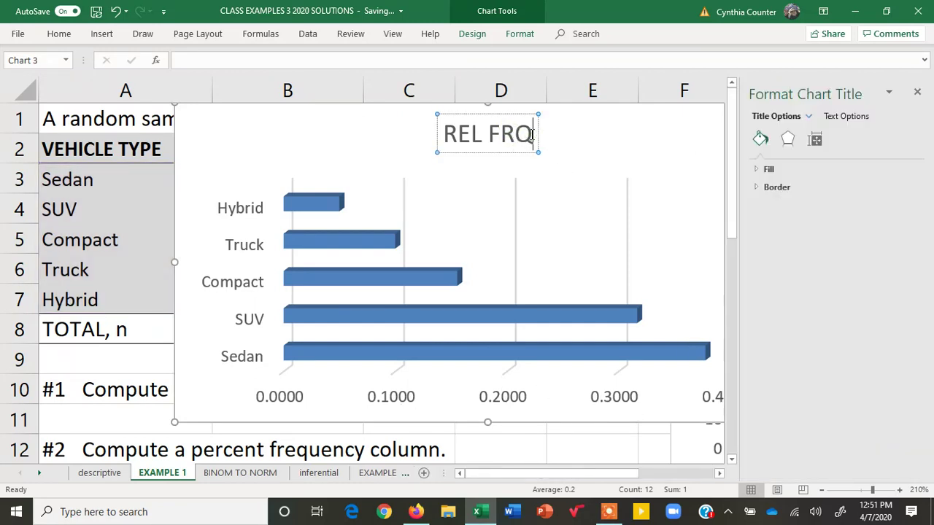
{"action": "type", "text": "HO"}
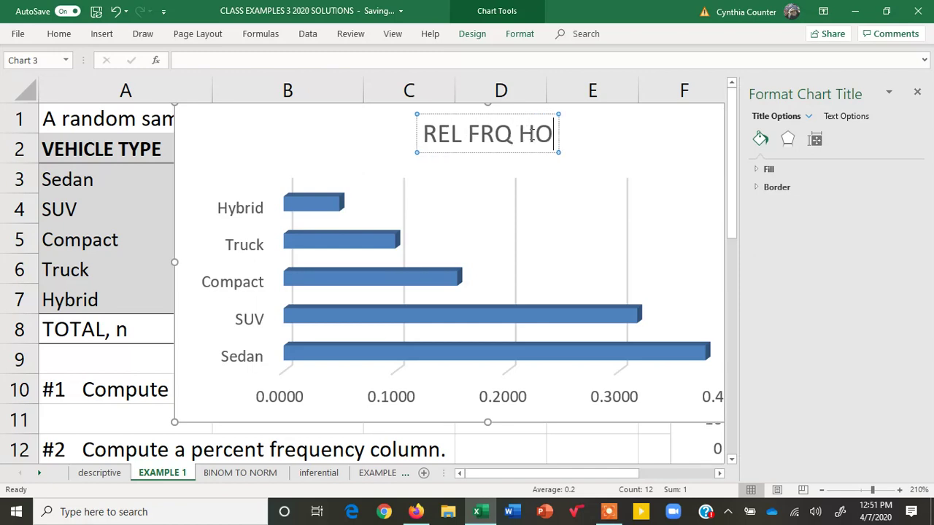
{"action": "type", "text": "RIZONTA"}
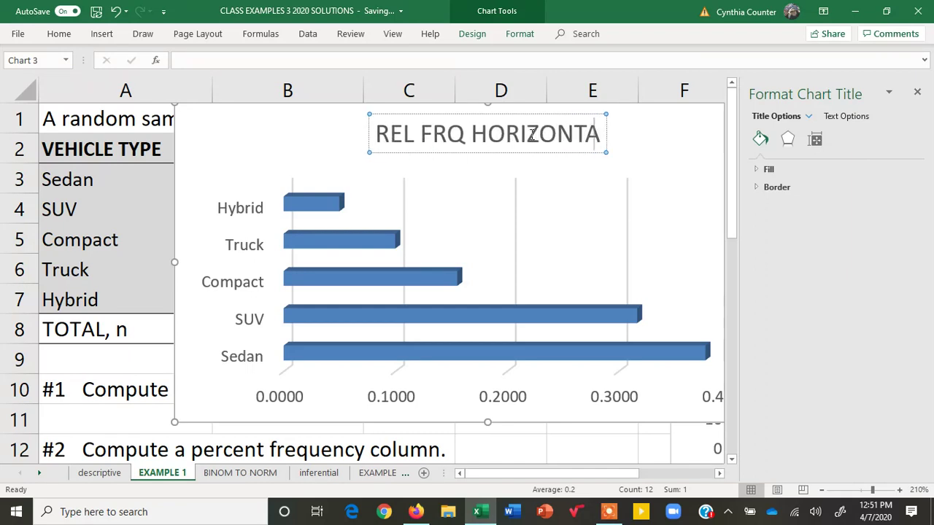
{"action": "type", "text": "L BAR CHART"}
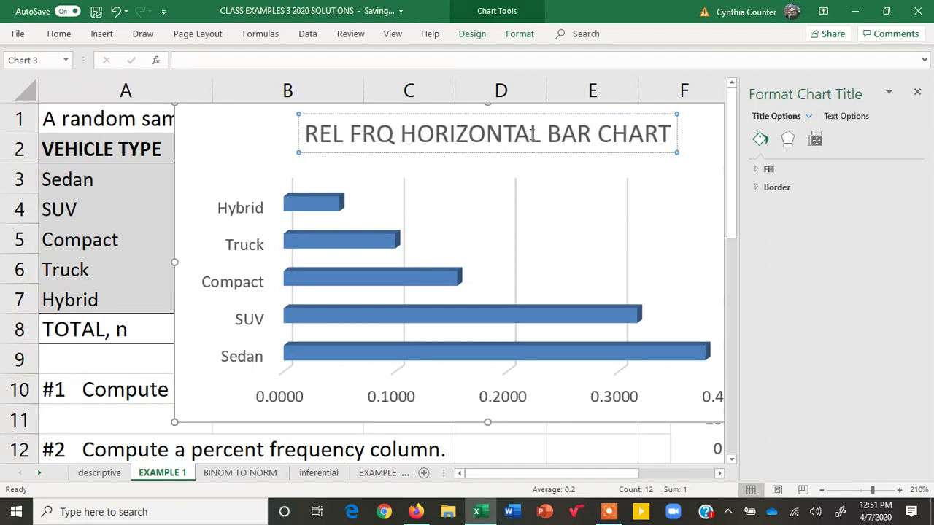
- Close the Format Chart Title pane and move the horizontal bar chart over columns A–E
{"action": "left_click", "coordinate": [452, 61]}
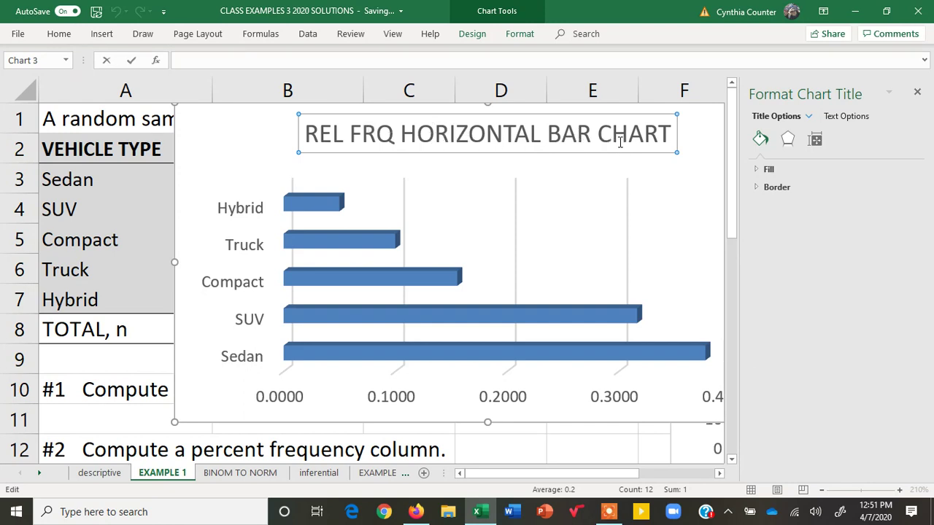
{"action": "left_click", "coordinate": [916, 94]}
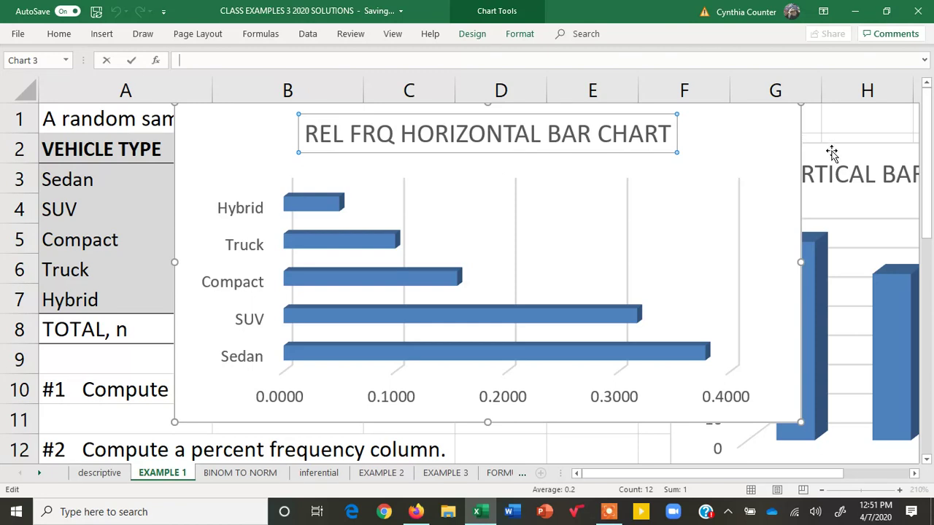
{"action": "left_click", "coordinate": [830, 153]}
{"action": "left_click_drag", "start_coordinate": [650, 143], "coordinate": [512, 134]}
- Place the vertical column chart to the right of the horizontal bar chart
{"action": "left_click_drag", "start_coordinate": [736, 155], "coordinate": [565, 143]}
{"action": "left_click", "coordinate": [698, 179]}
{"action": "double_click", "coordinate": [699, 179]}
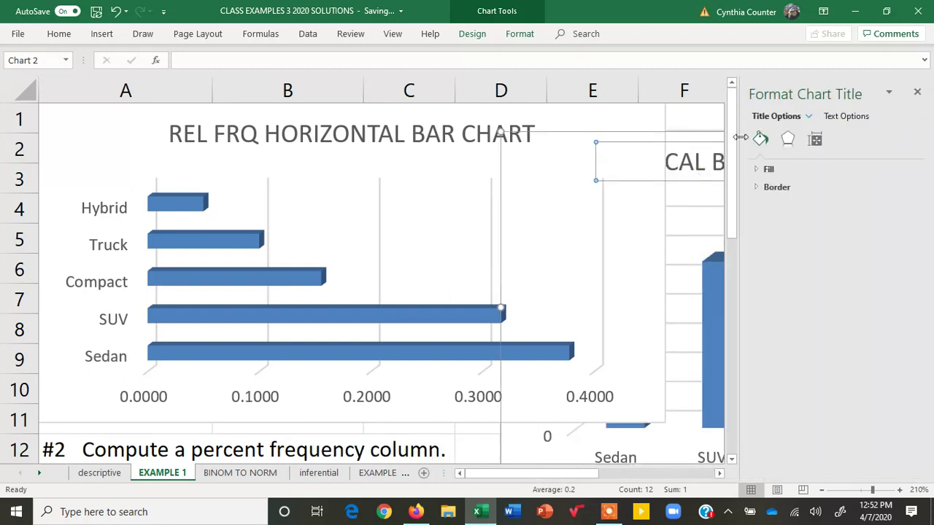
{"action": "left_click", "coordinate": [917, 94]}
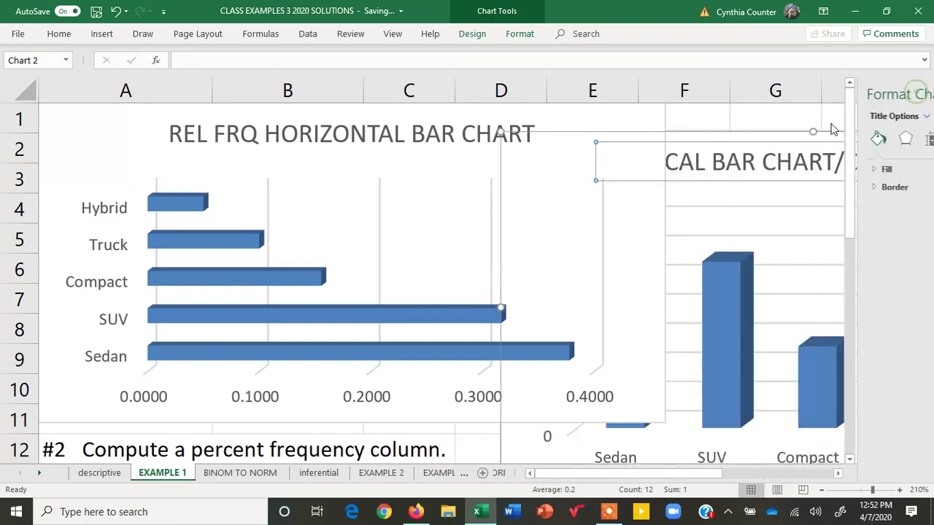
{"action": "double_click", "coordinate": [734, 139]}
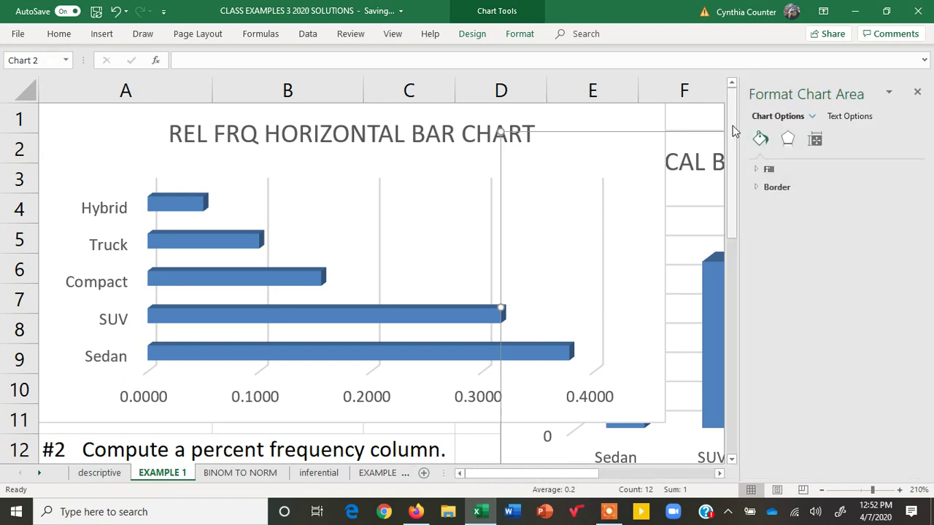
{"action": "left_click", "coordinate": [917, 95]}
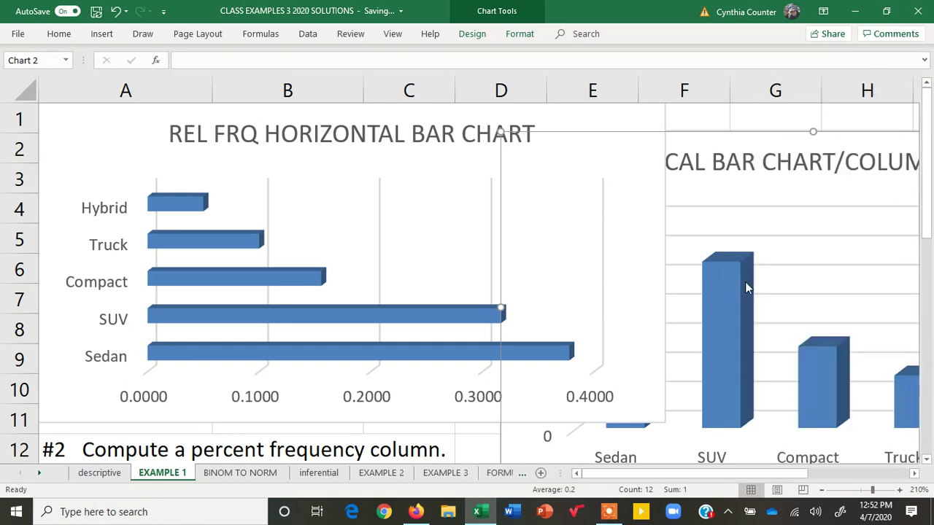
{"action": "left_click", "coordinate": [688, 336]}
{"action": "left_click_drag", "start_coordinate": [715, 153], "coordinate": [783, 129]}
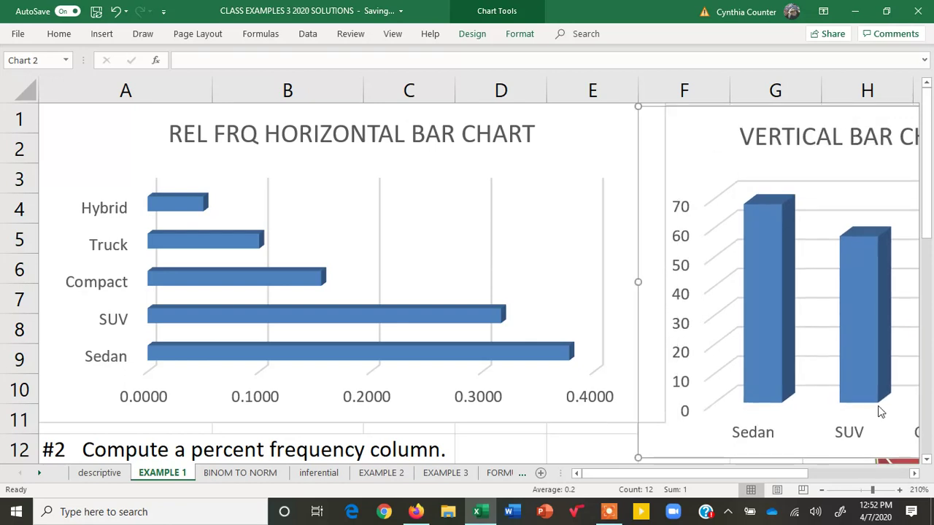
- Move the column chart down to uncover the pie chart, then move the pie chart up
{"action": "left_click", "coordinate": [915, 475]}
{"action": "left_click", "coordinate": [914, 474]}
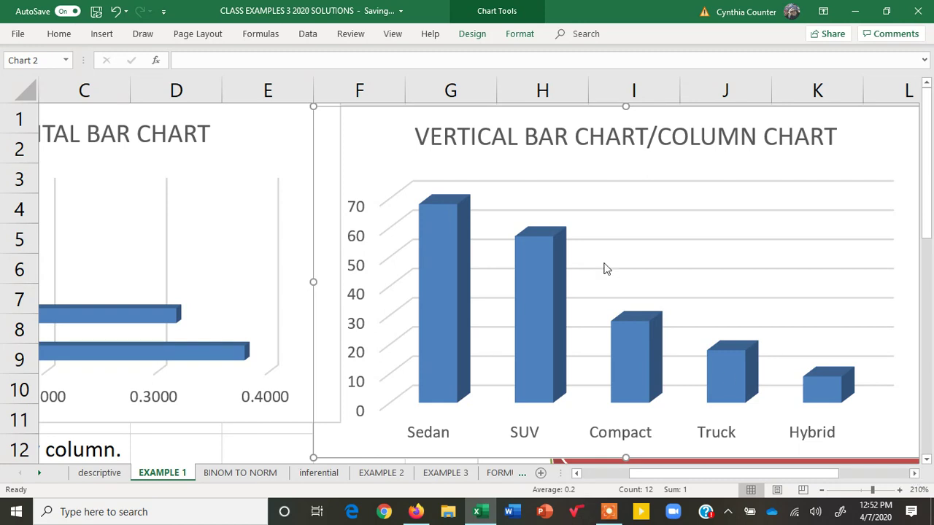
{"action": "left_click_drag", "start_coordinate": [369, 125], "coordinate": [471, 450]}
{"action": "left_click_drag", "start_coordinate": [511, 266], "coordinate": [433, 177]}
- Move the REL FRQ bar chart off the data table to sit near column F
{"action": "left_click_drag", "start_coordinate": [930, 229], "coordinate": [930, 230]}
{"action": "left_click_drag", "start_coordinate": [447, 371], "coordinate": [671, 454]}
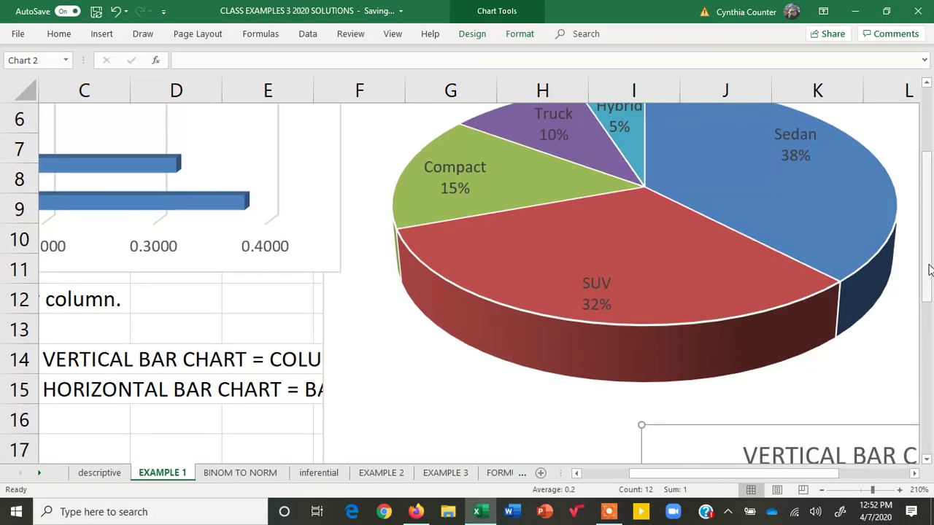
{"action": "left_click_drag", "start_coordinate": [927, 268], "coordinate": [931, 211]}
{"action": "left_click_drag", "start_coordinate": [692, 474], "coordinate": [584, 475]}
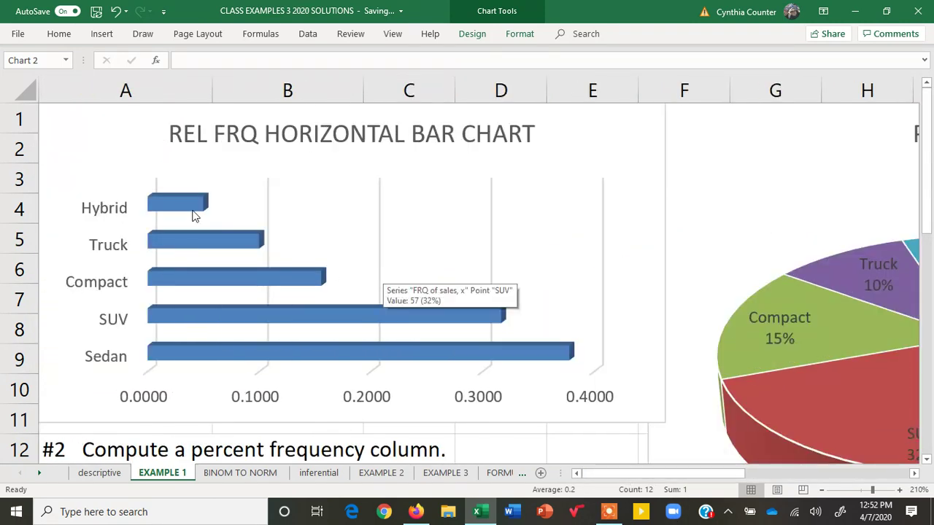
{"action": "left_click_drag", "start_coordinate": [86, 139], "coordinate": [759, 290]}
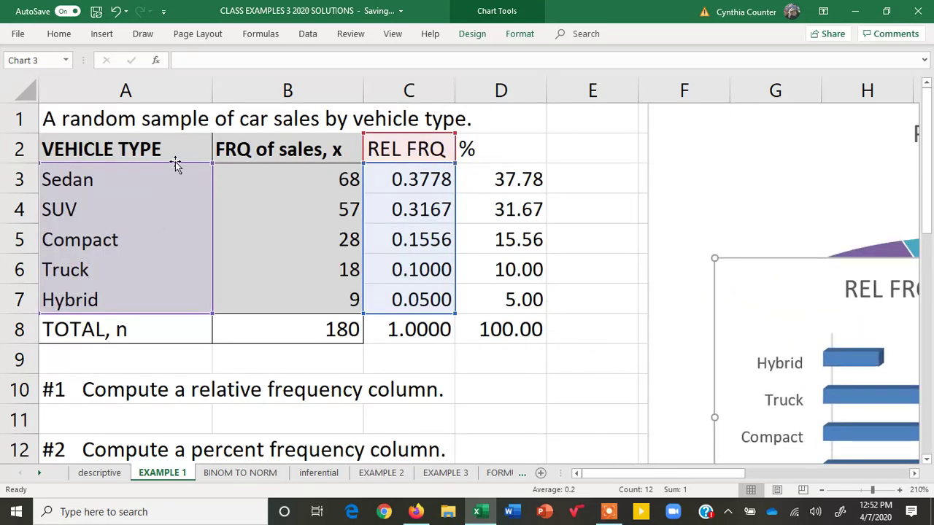